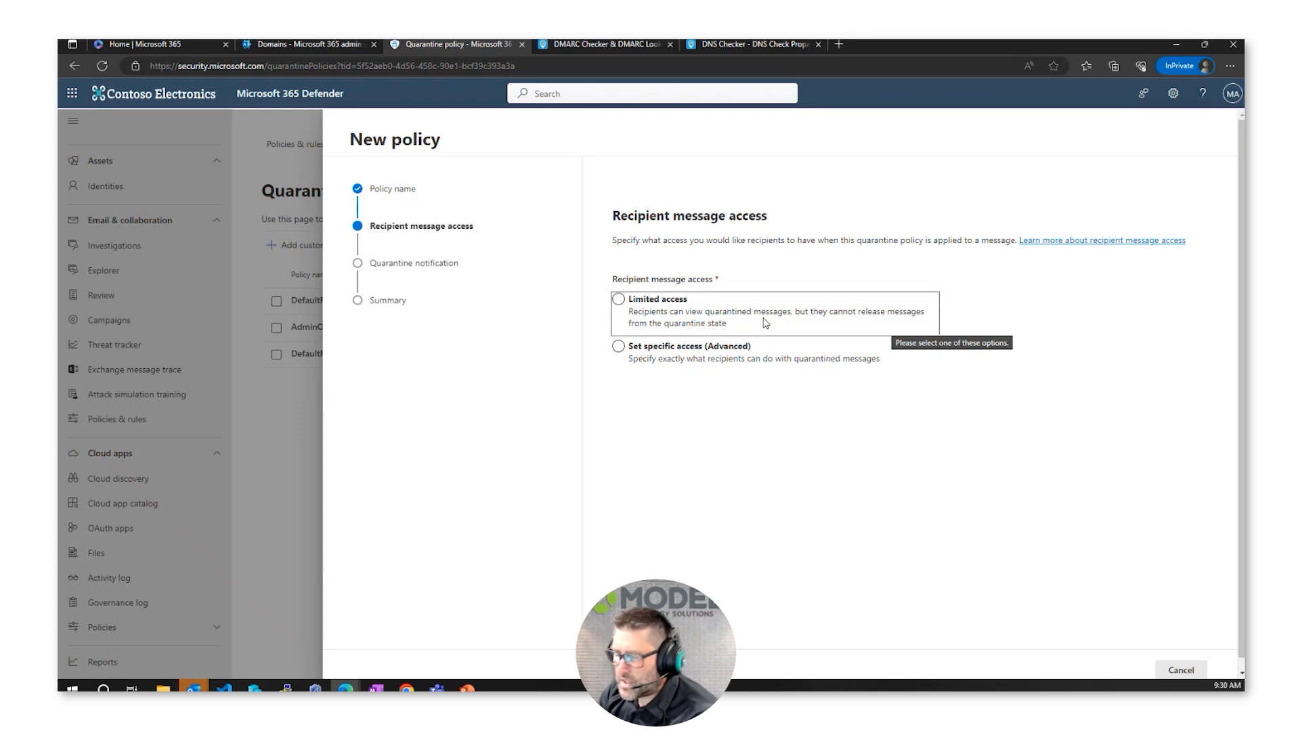
Step: Choose Set specific access (Advanced) as the recipient message access for the new quarantine policy
click(746, 365)
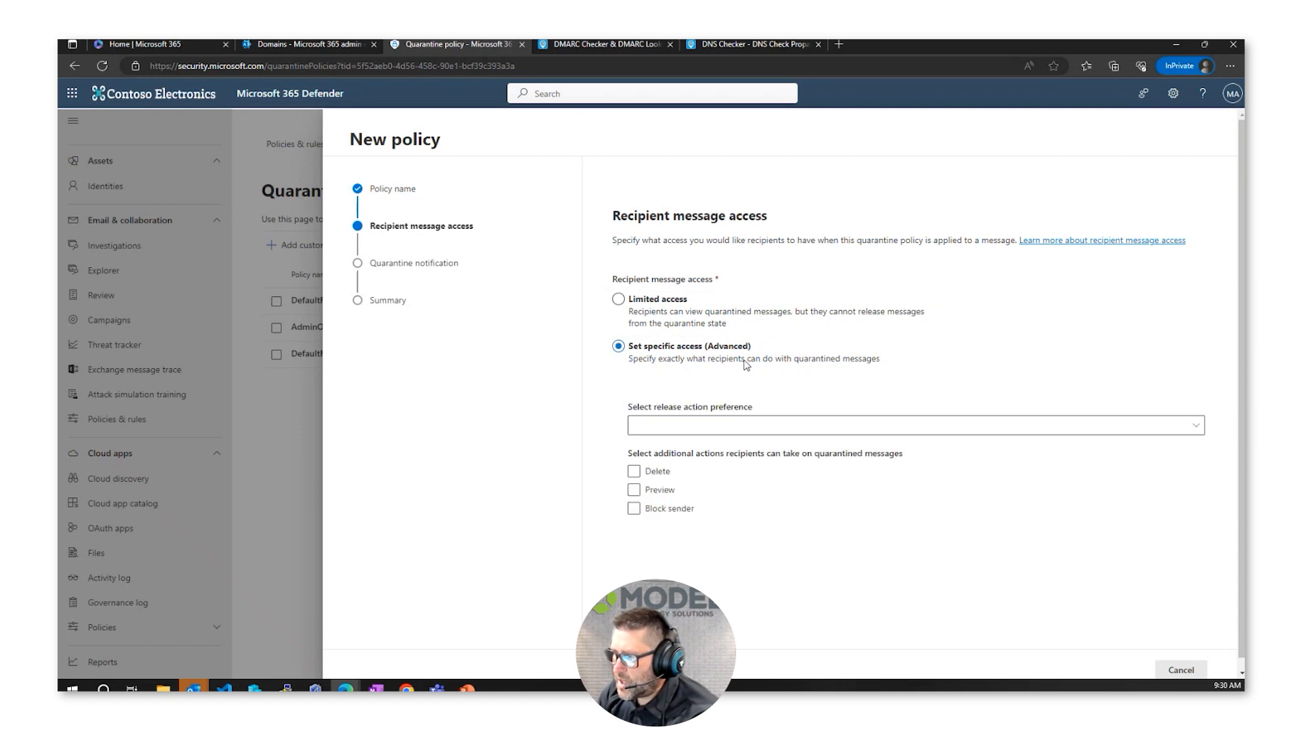
click(765, 422)
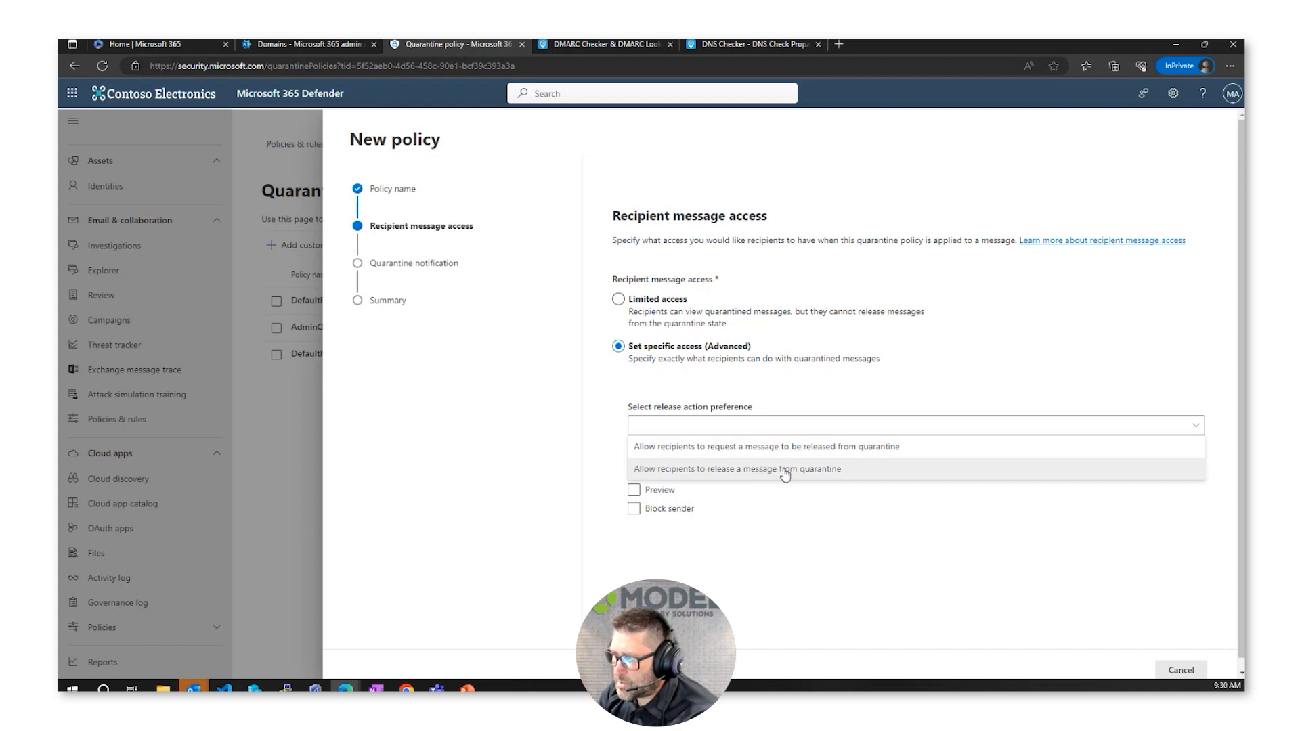
click(820, 527)
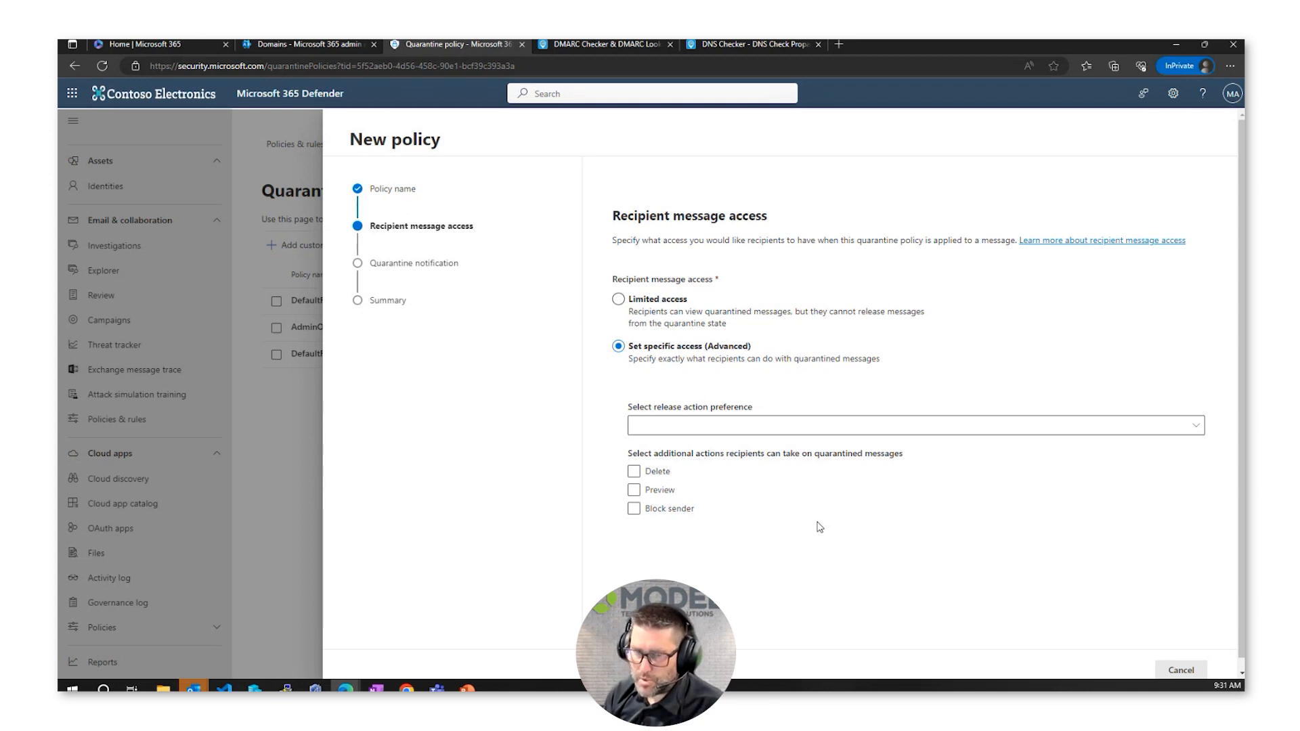
click(675, 487)
click(677, 492)
click(706, 512)
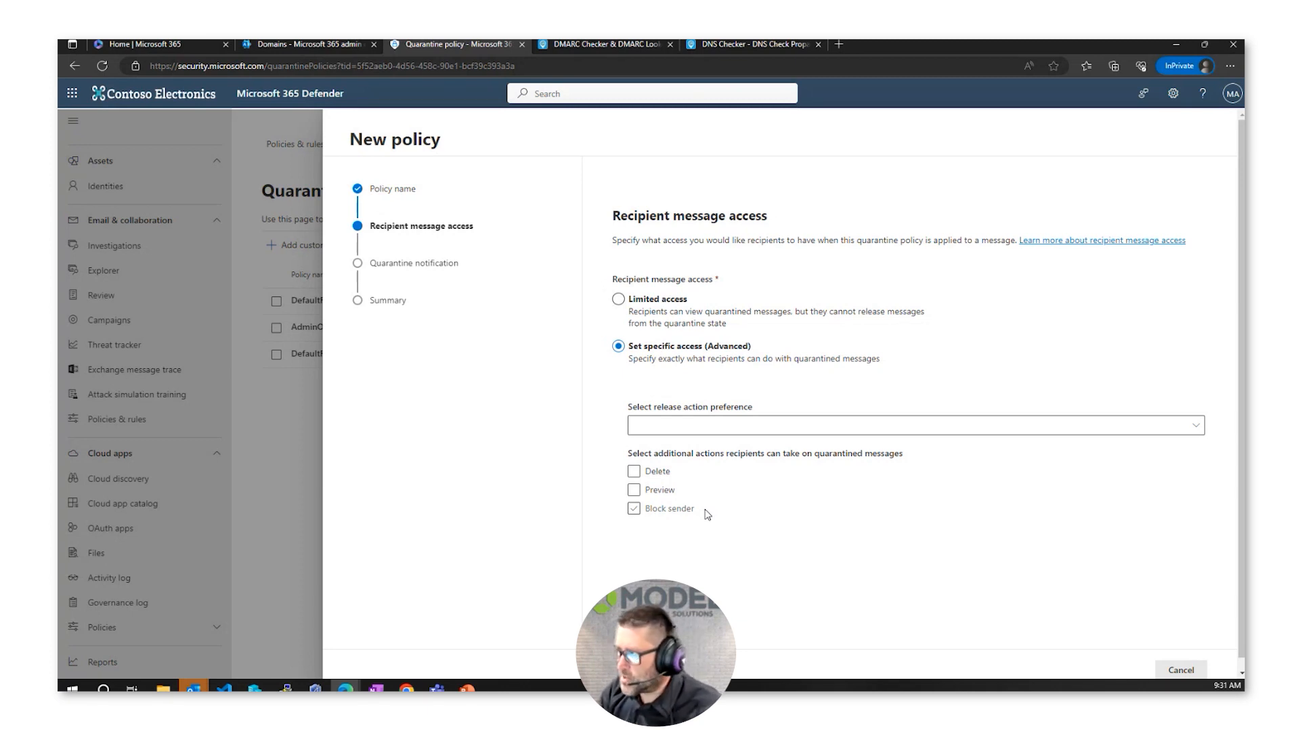
click(811, 432)
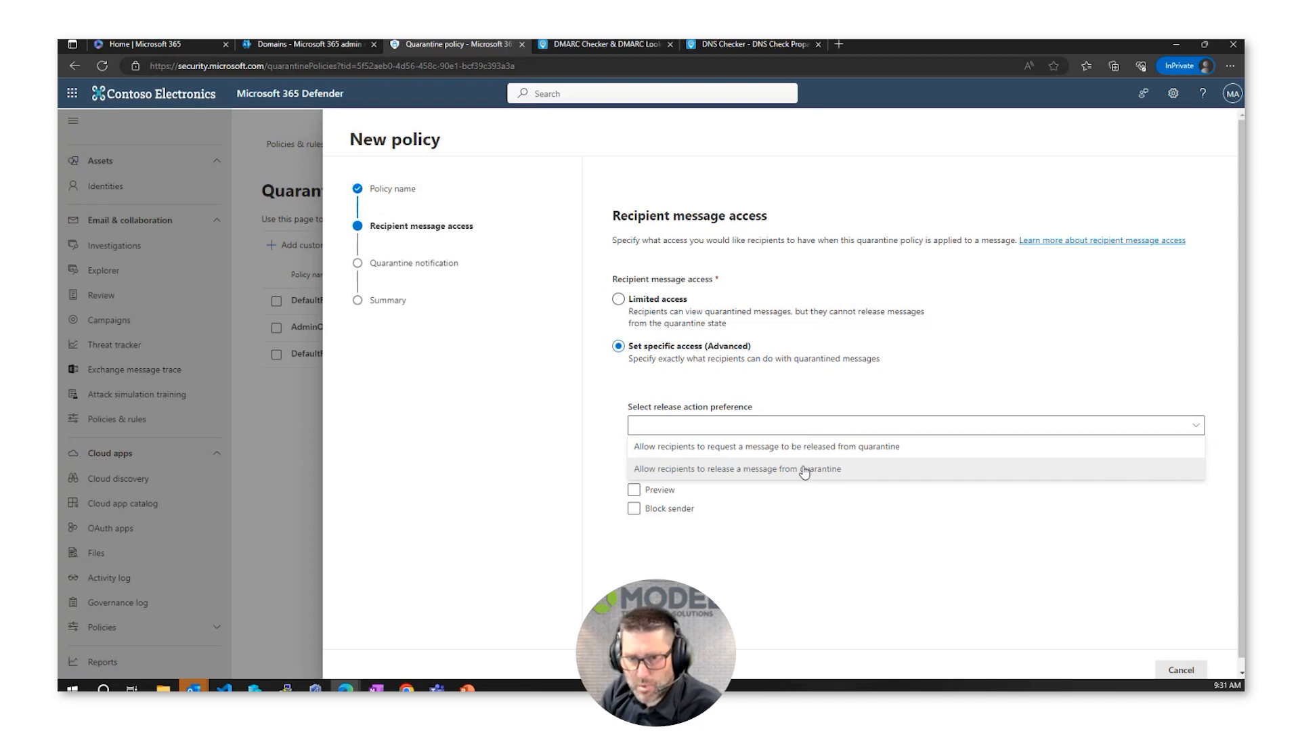
click(790, 533)
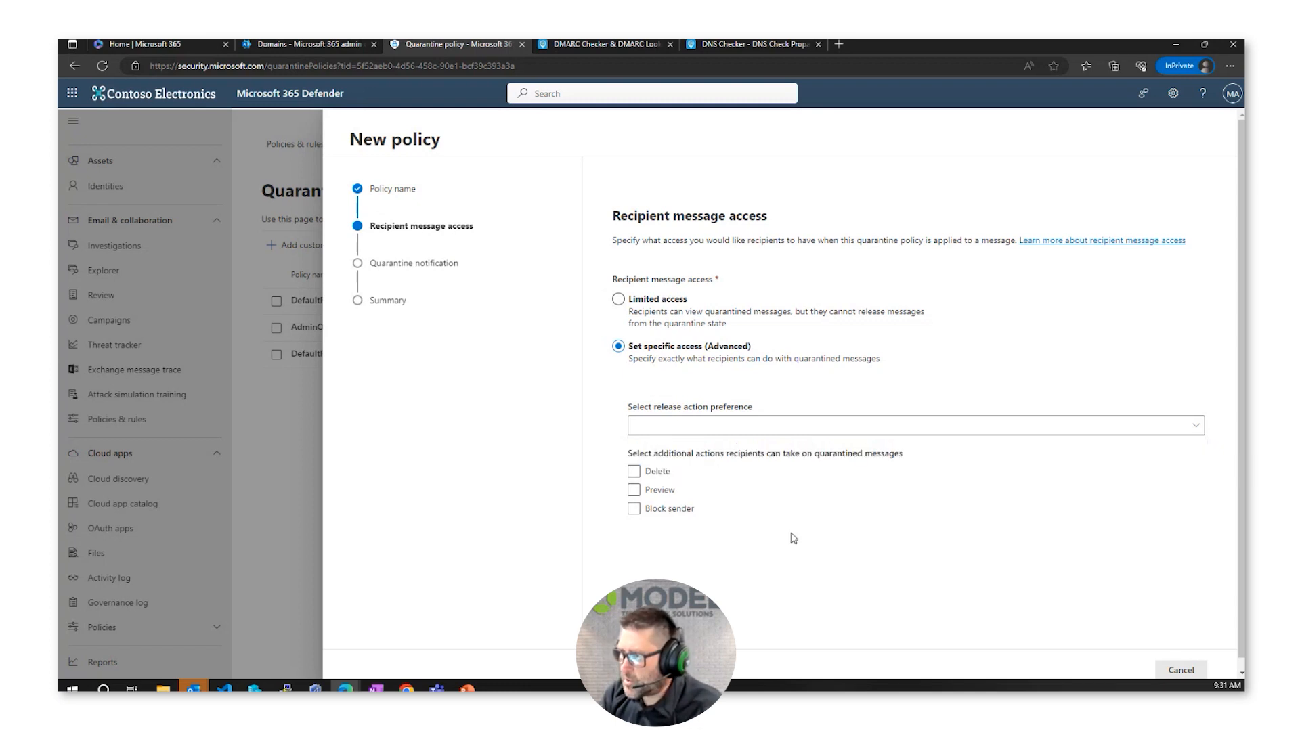
Step: Allow recipients to request a message's release from quarantine, with Delete, Preview and Block sender as additional actions
click(729, 432)
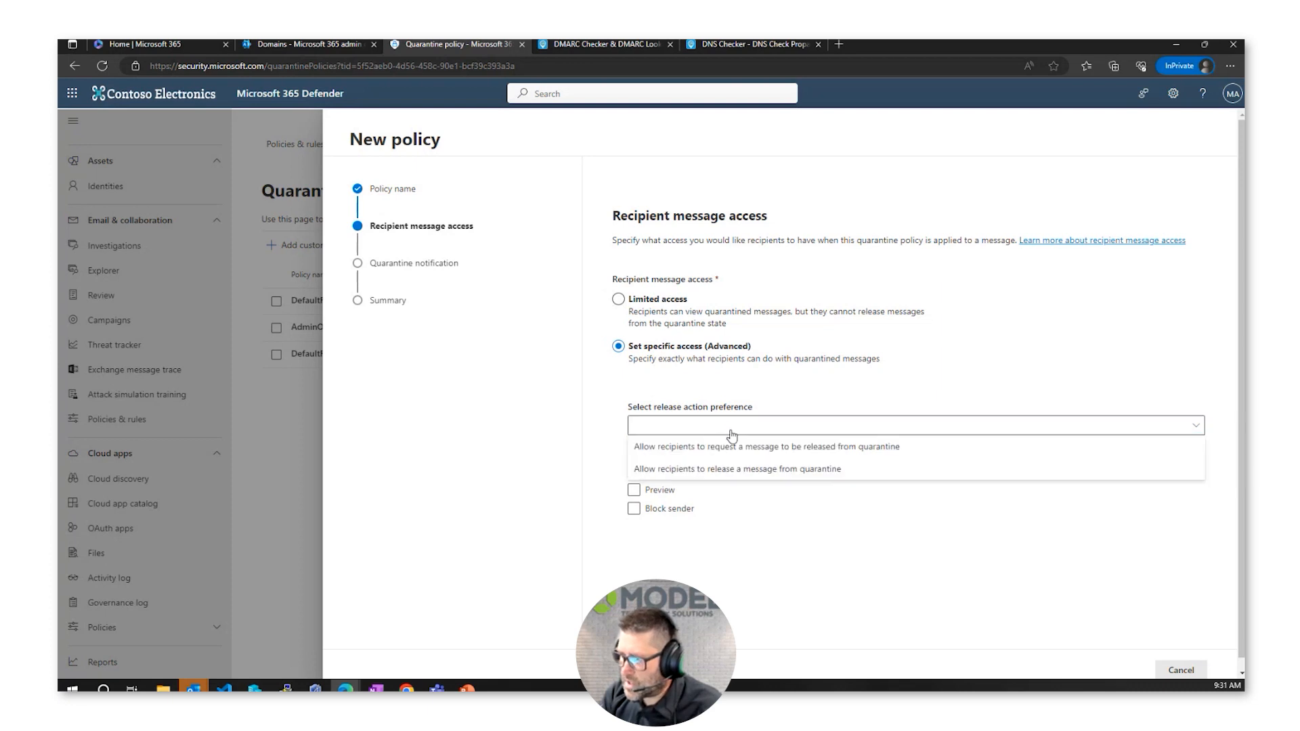
click(732, 446)
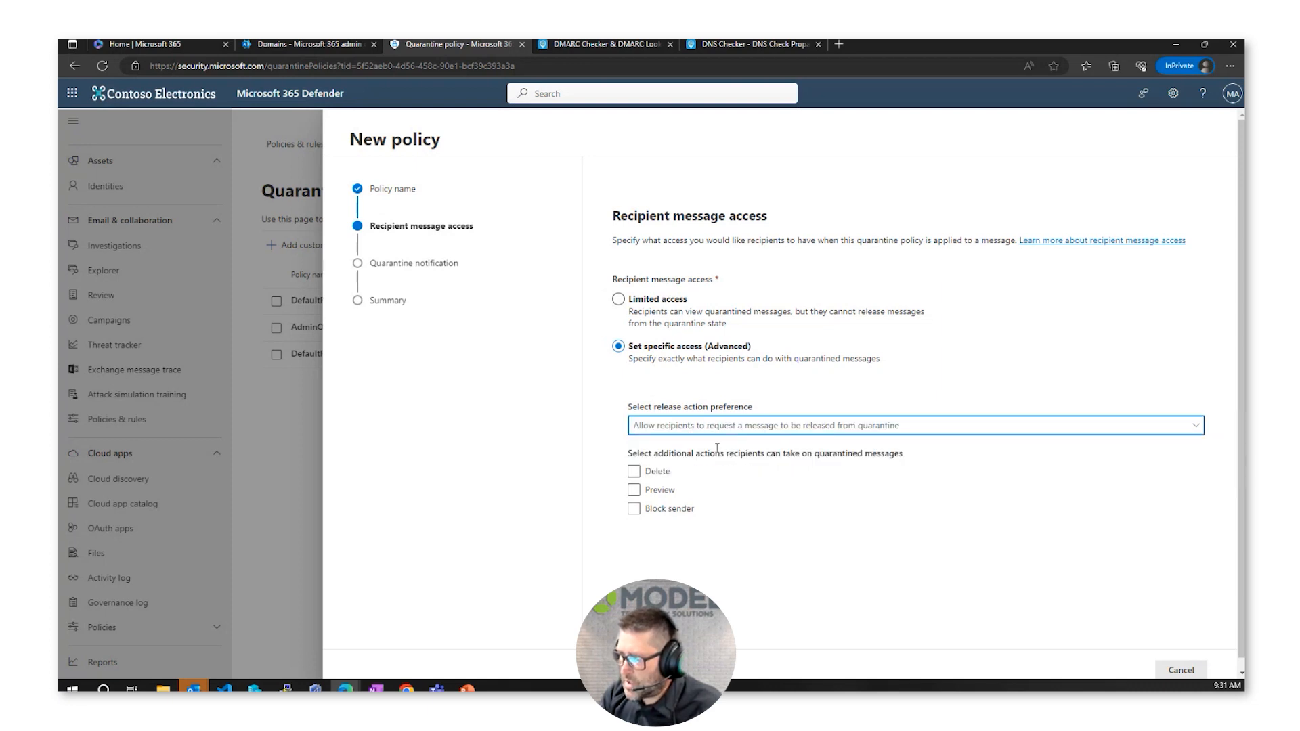
click(635, 473)
click(634, 491)
click(633, 509)
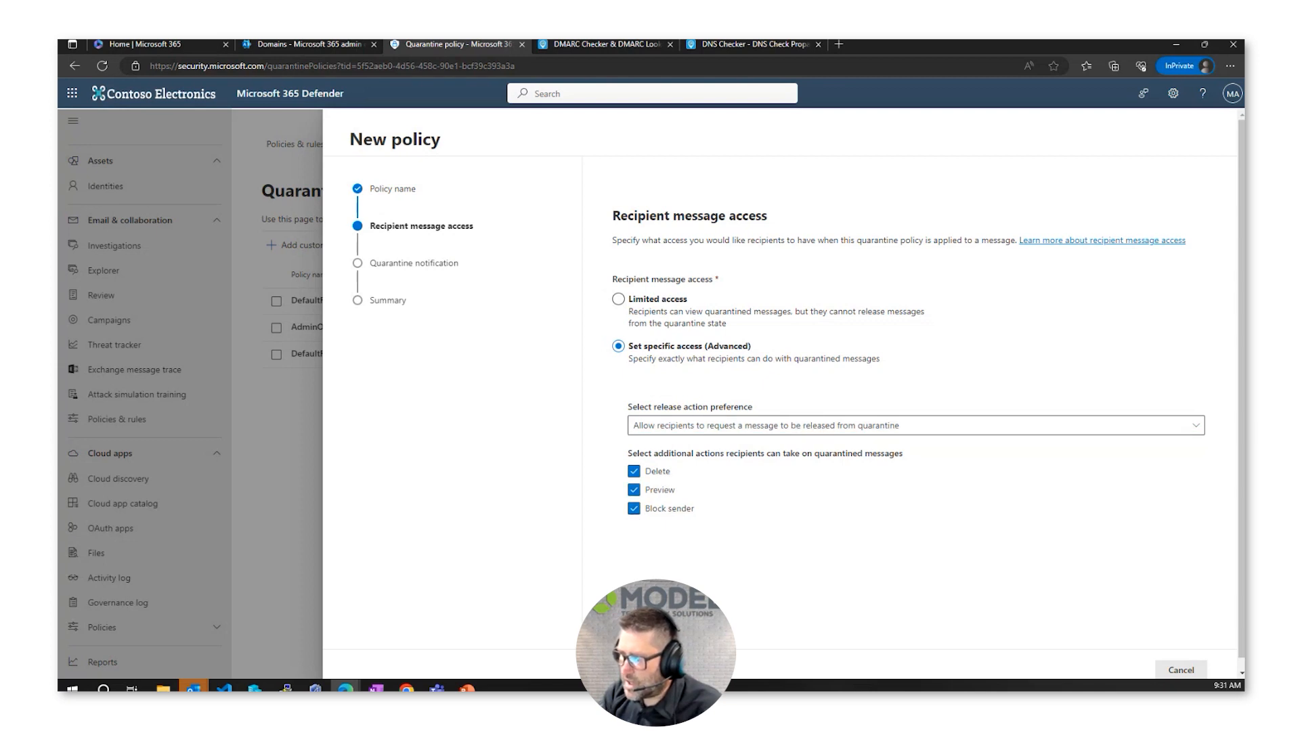
click(698, 670)
Step: Enable the quarantine notification and submit the new quarantine policy
click(619, 264)
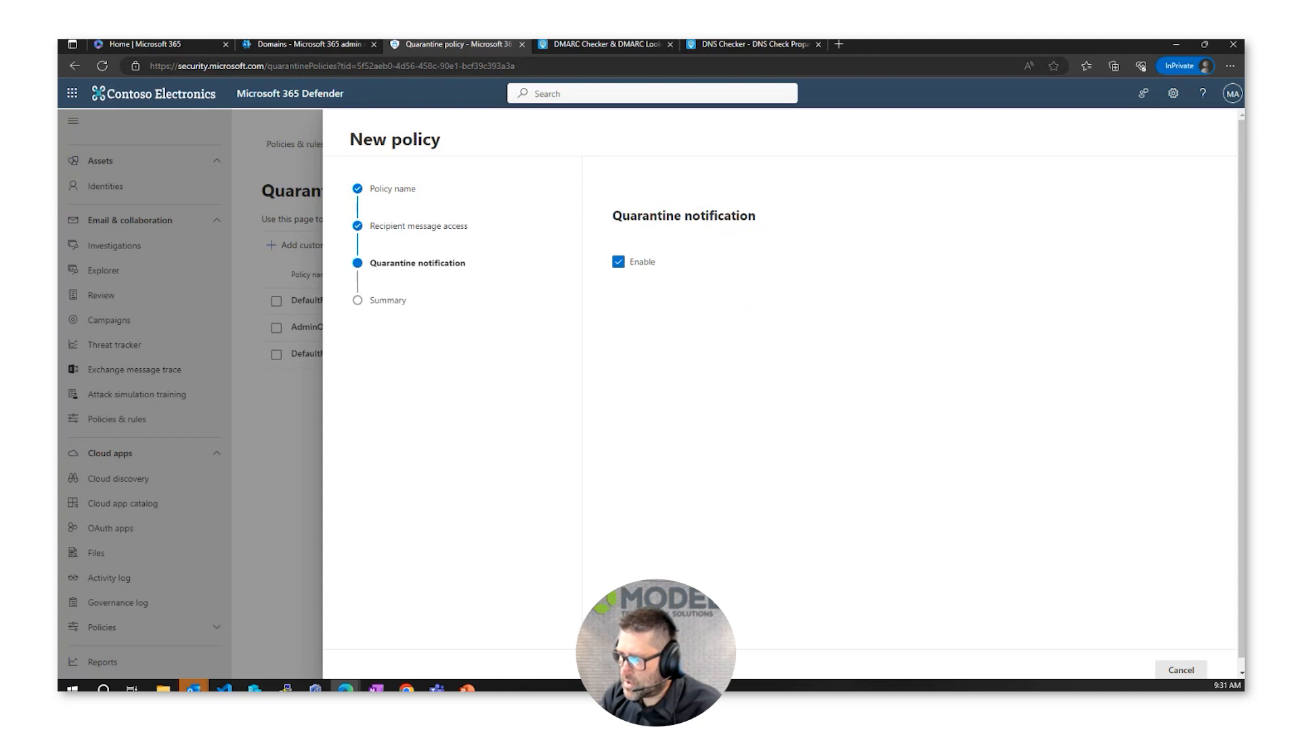
click(698, 670)
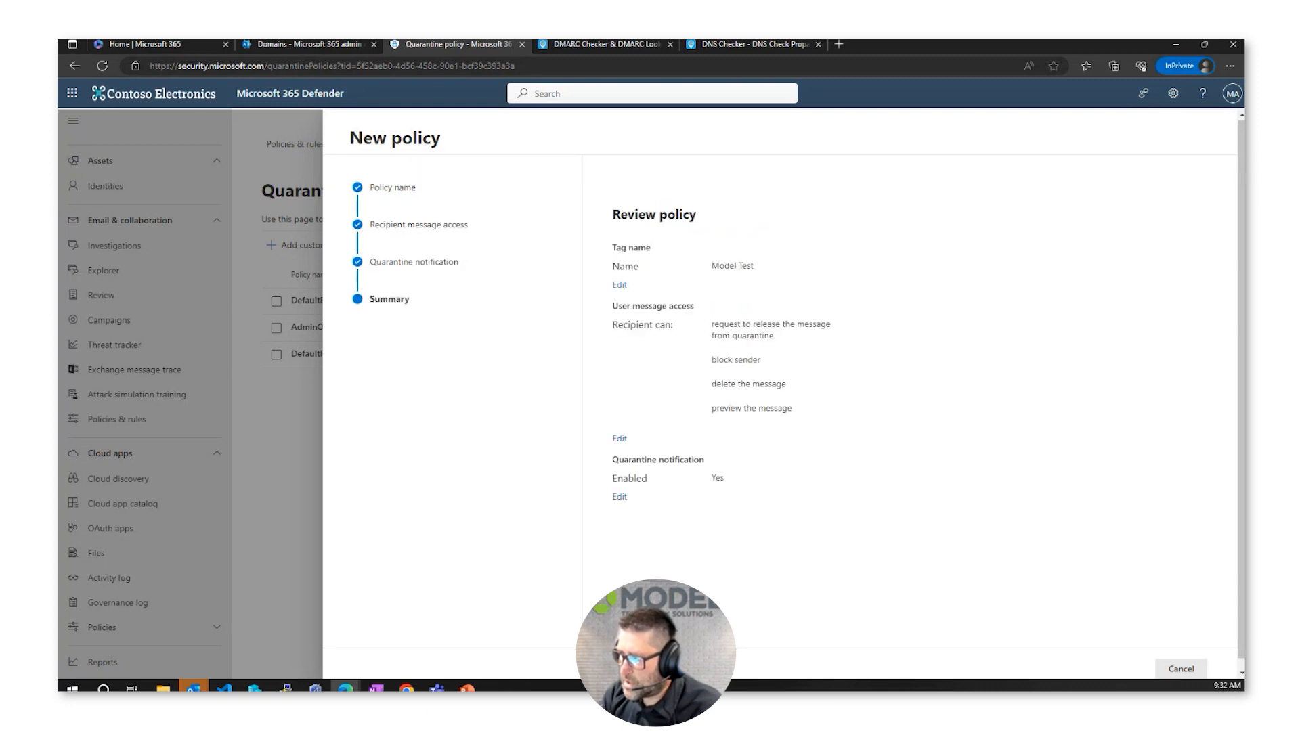
click(697, 670)
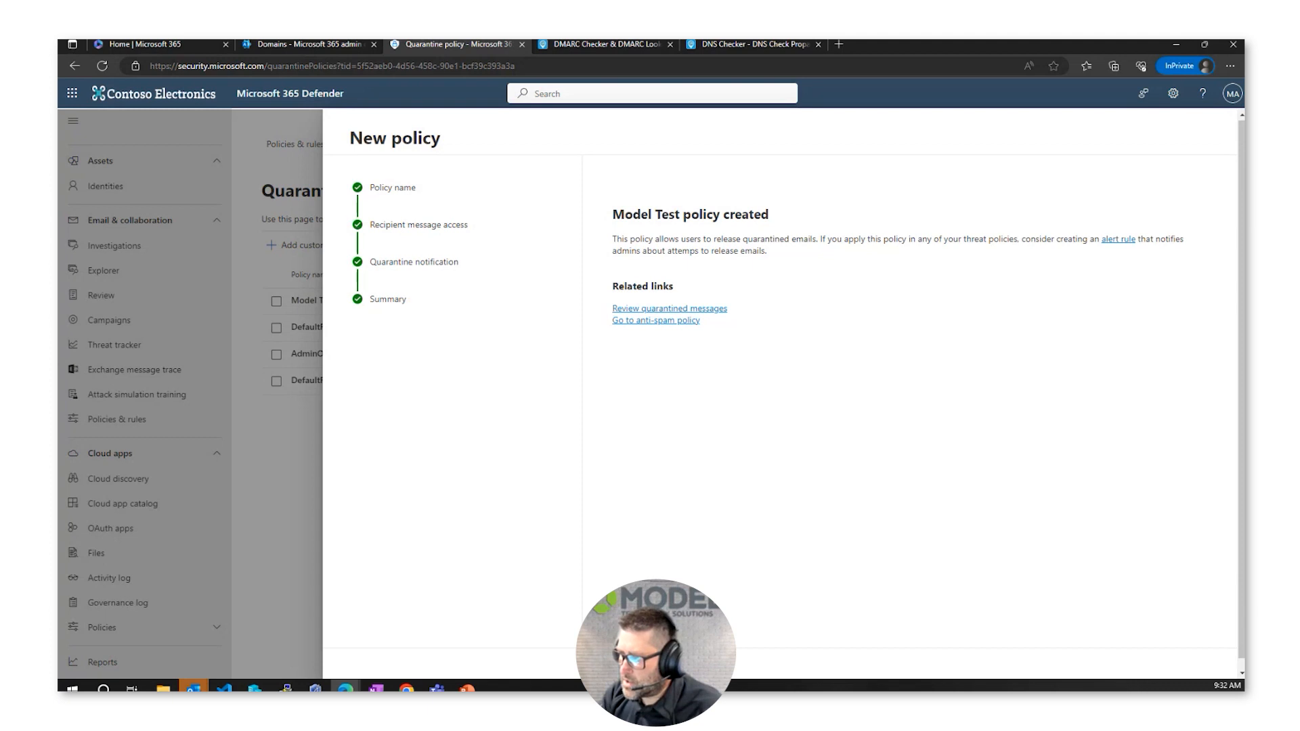
click(629, 670)
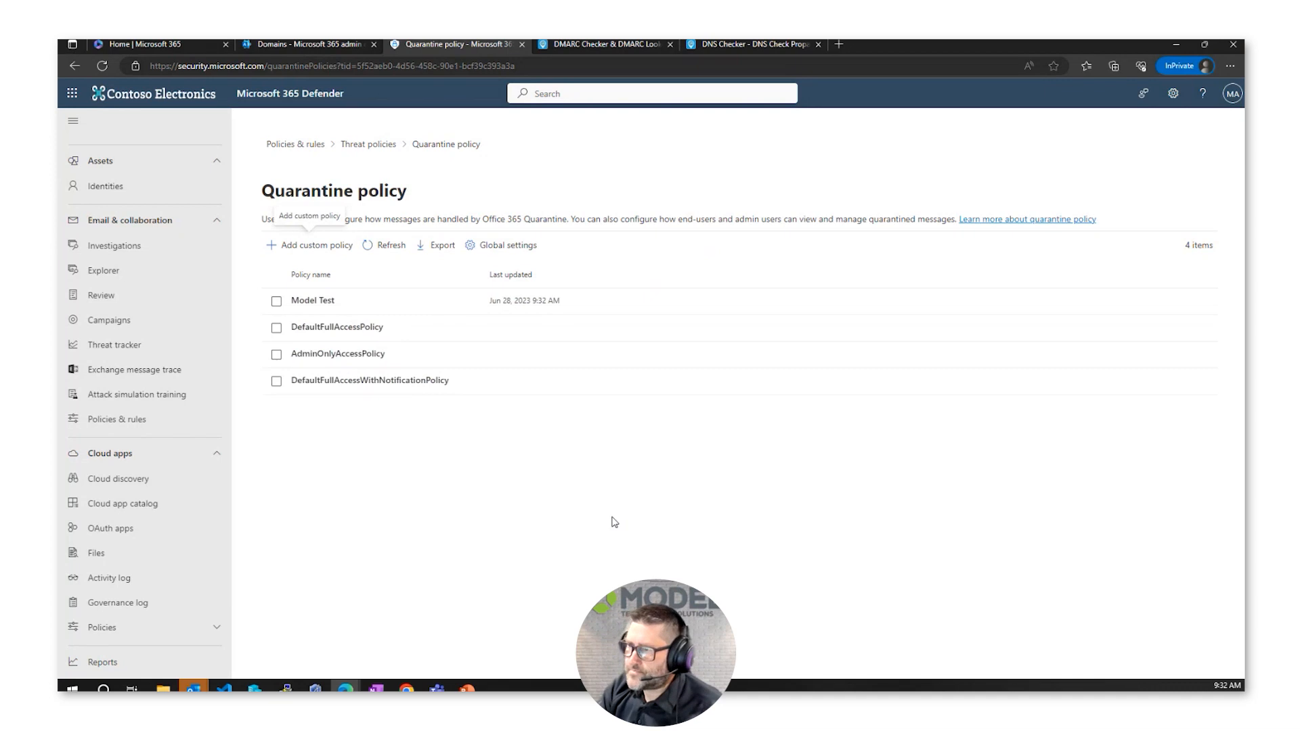
Step: Examine the global quarantine notification settings, including the company logo and end-user spam notification frequency options, and leave without saving
click(510, 249)
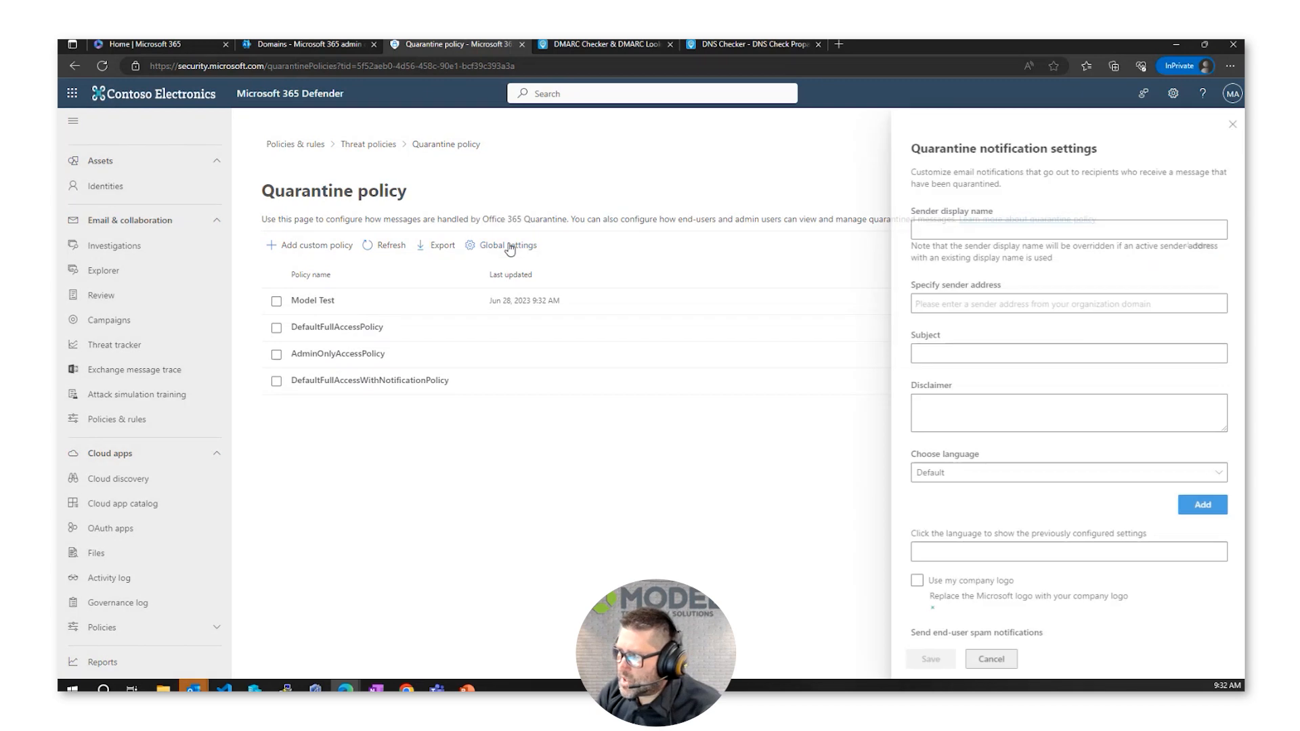
click(932, 233)
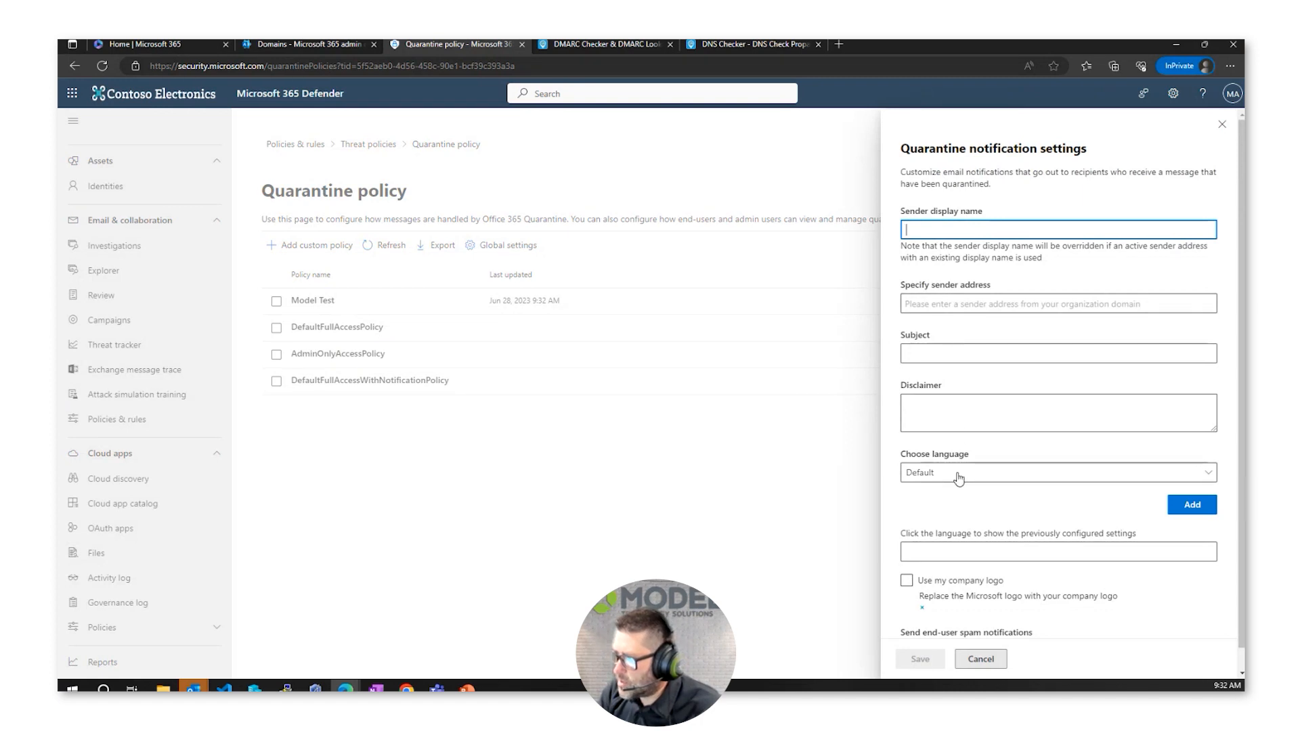
scroll(958, 478, down, 1)
click(960, 562)
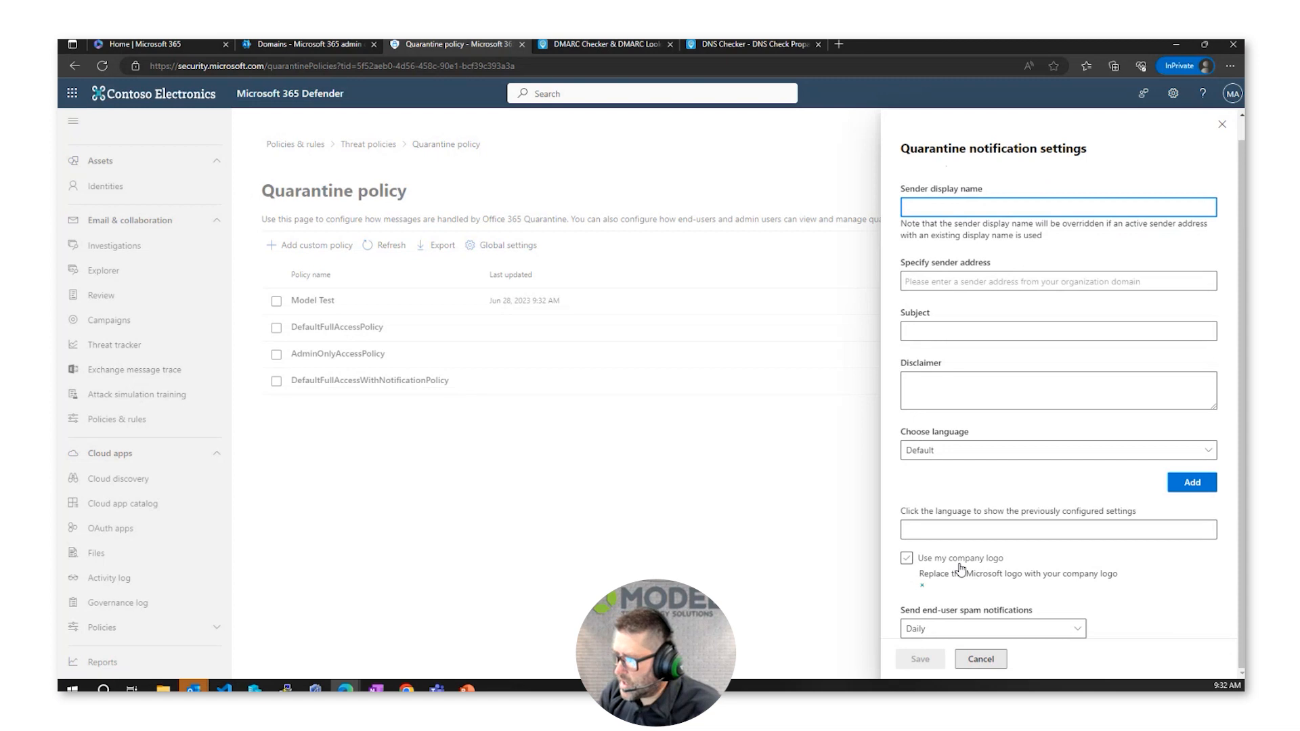
click(968, 559)
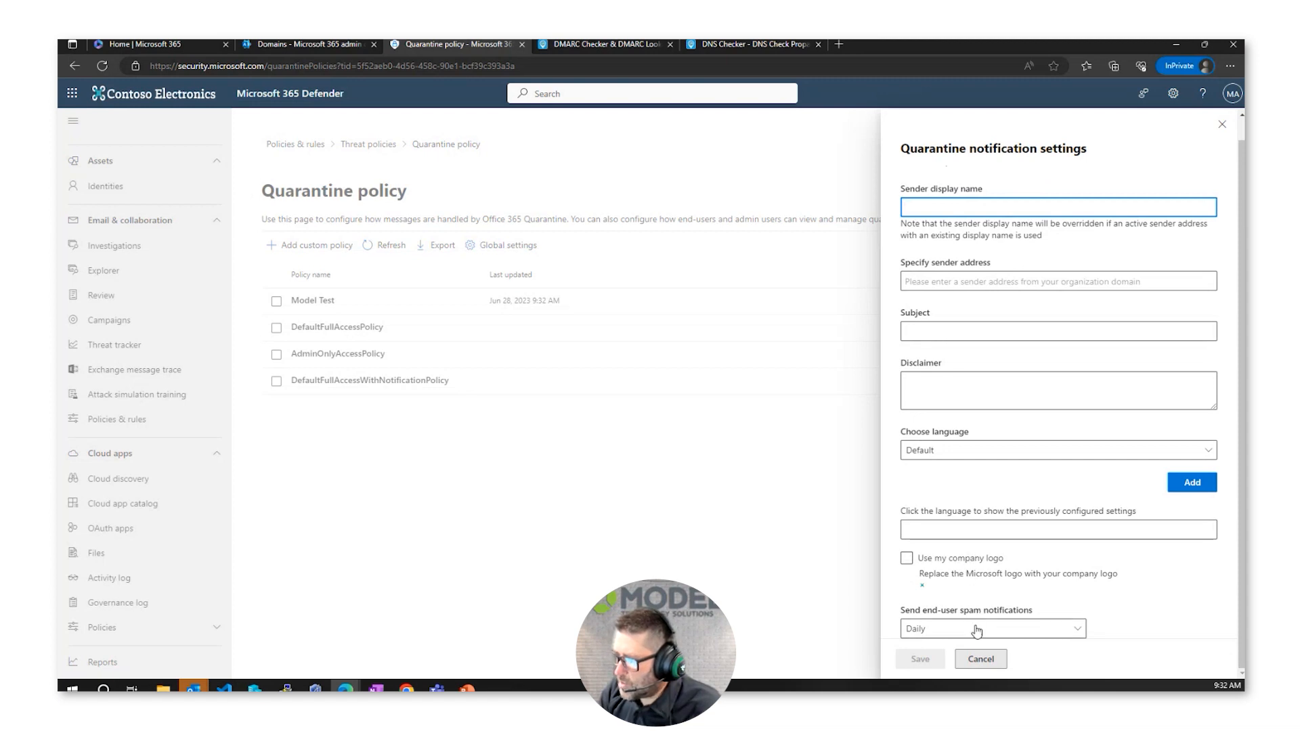
click(1029, 631)
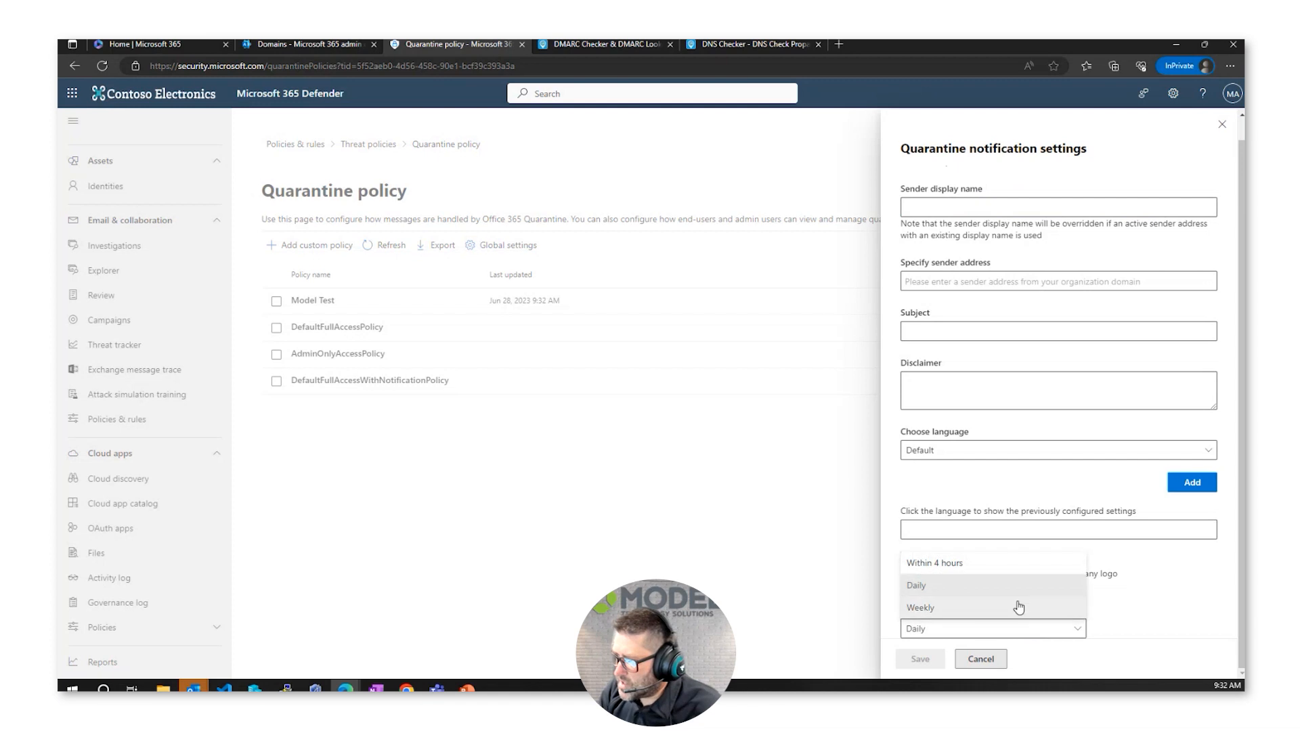
click(1001, 586)
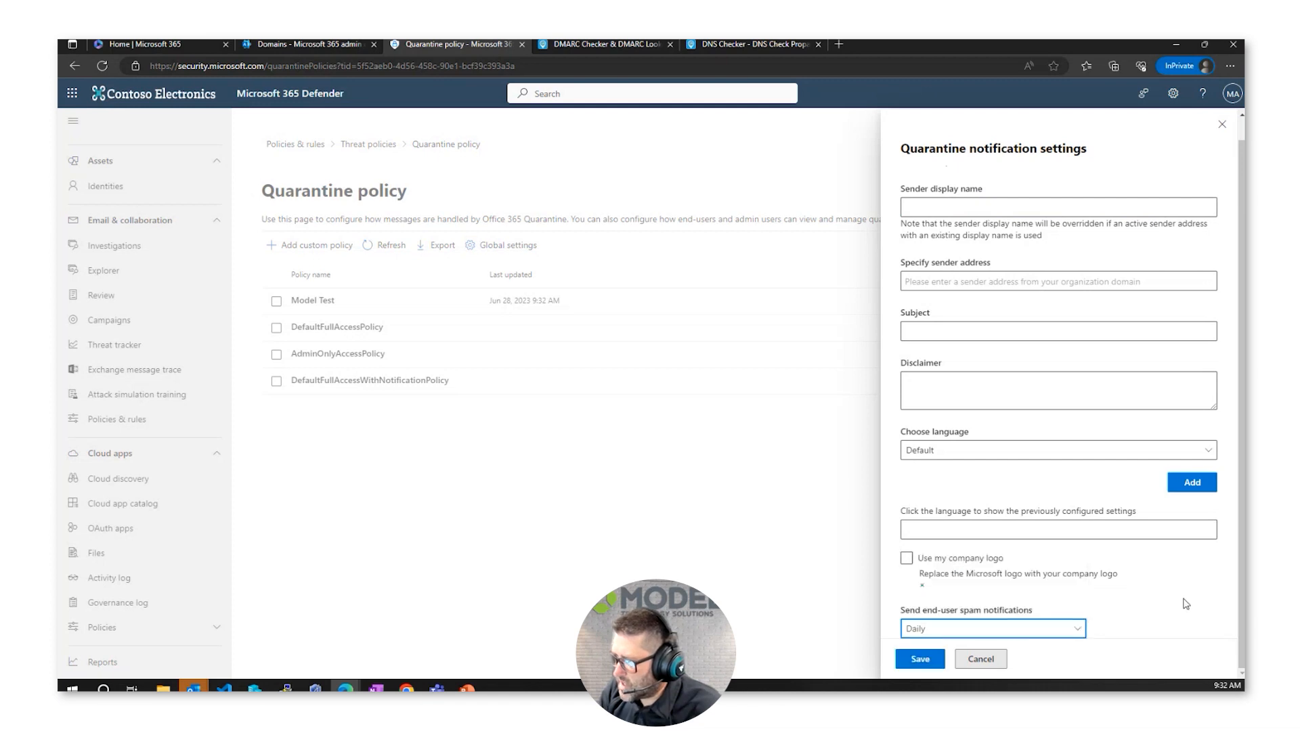
click(983, 659)
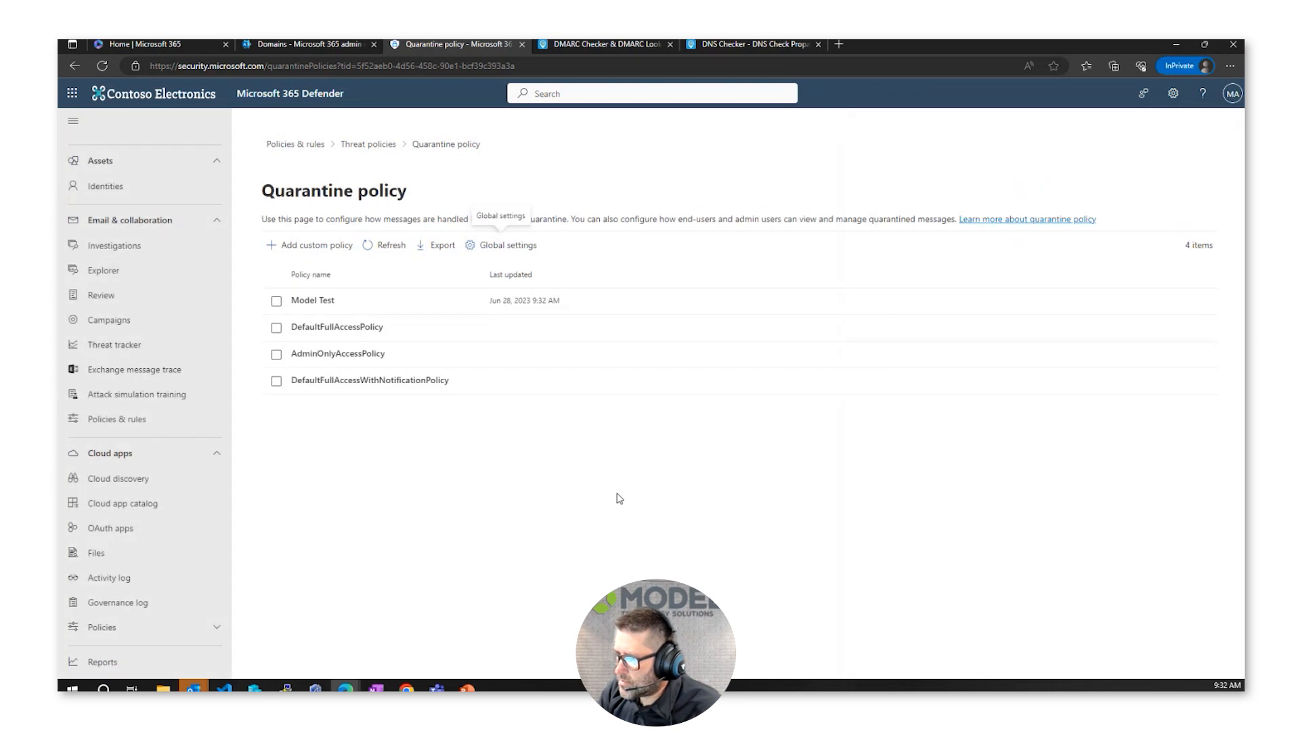
Step: Start creating a custom anti-phishing policy from the threat policies
click(368, 145)
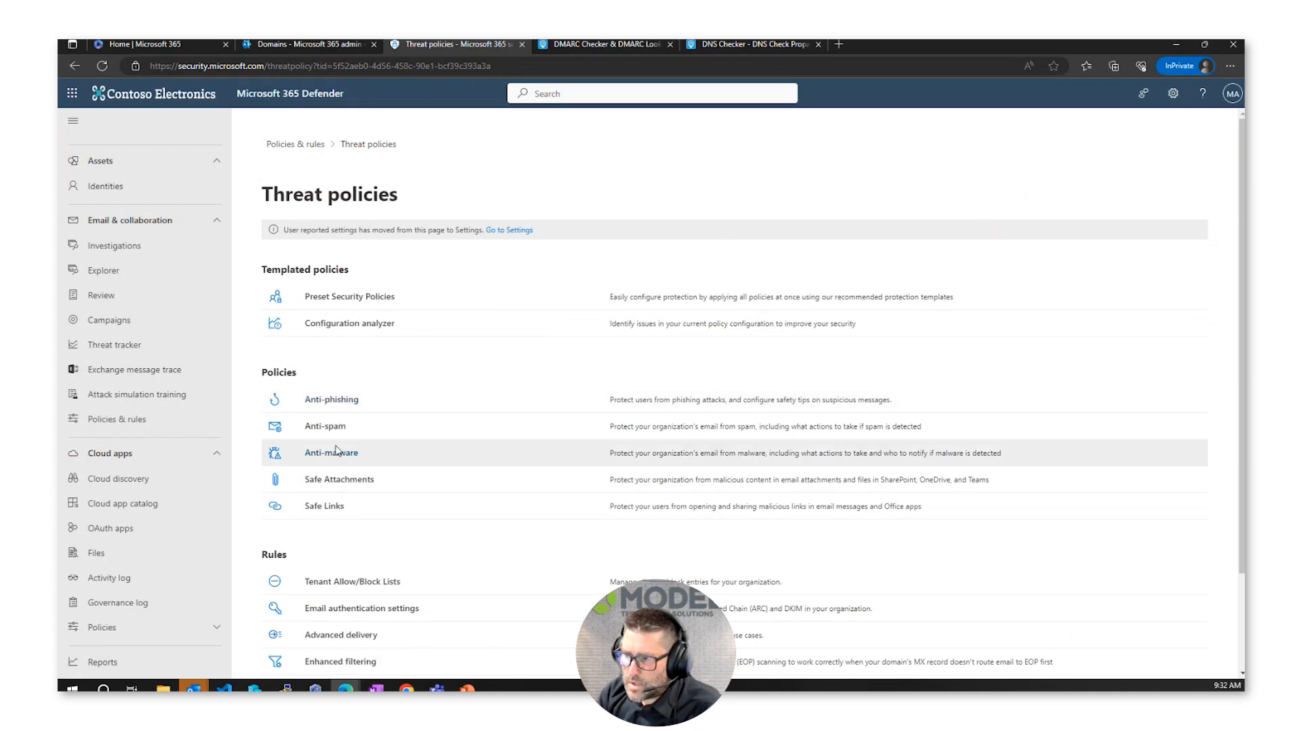
click(331, 400)
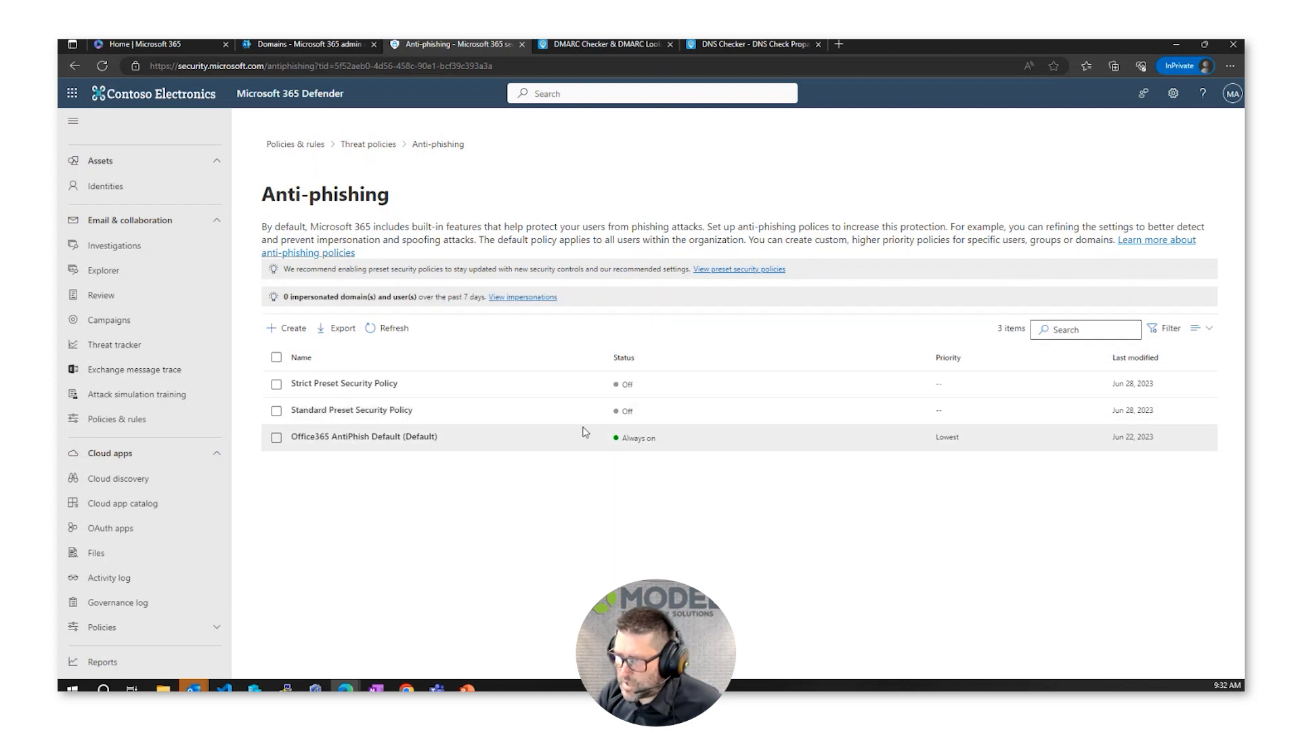
click(286, 329)
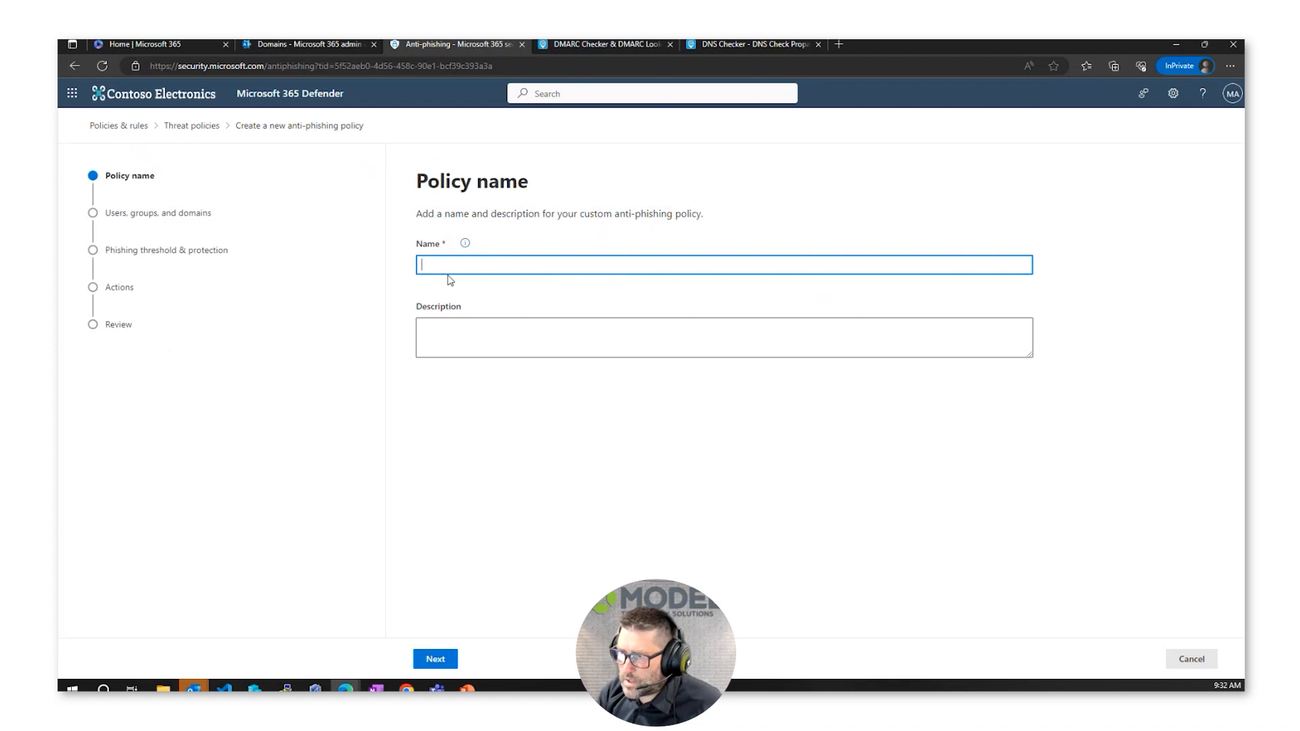
Step: Name the new anti-phishing policy Model Anti Phishing and continue to its users, groups and domains
text(Mod)
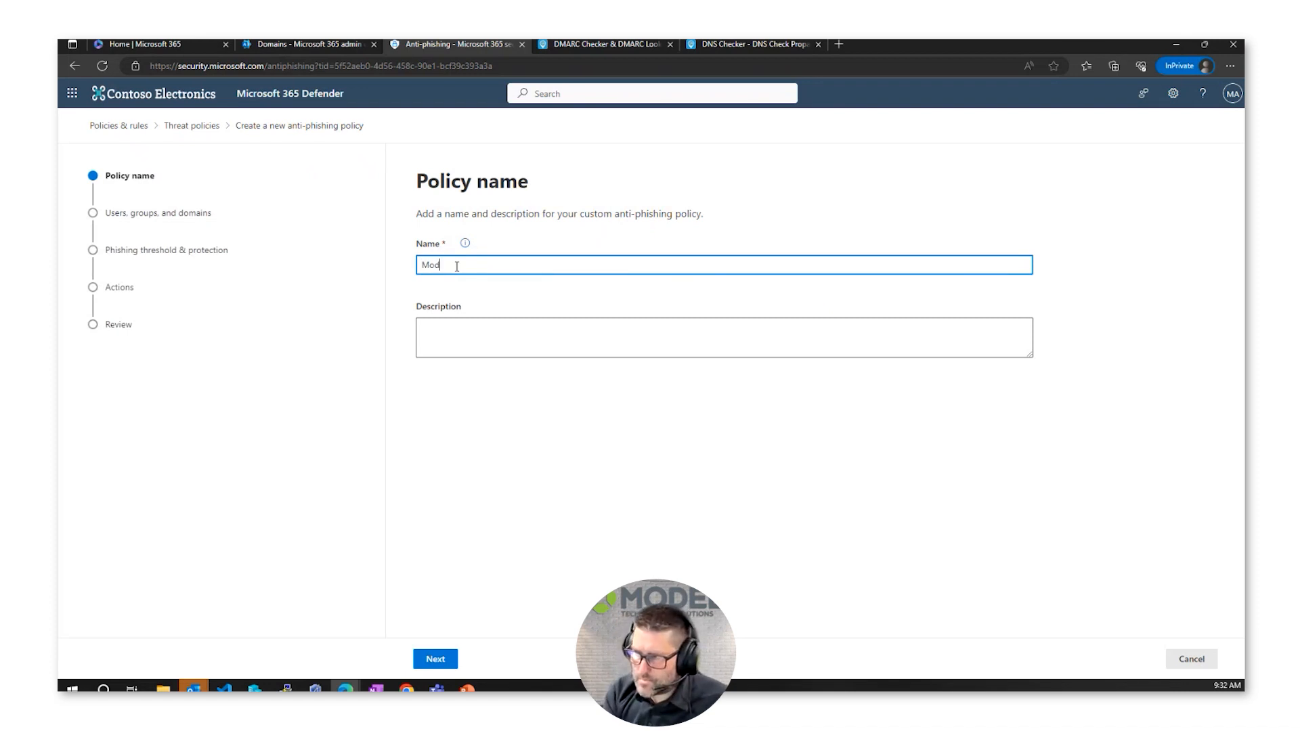
text(el Sa)
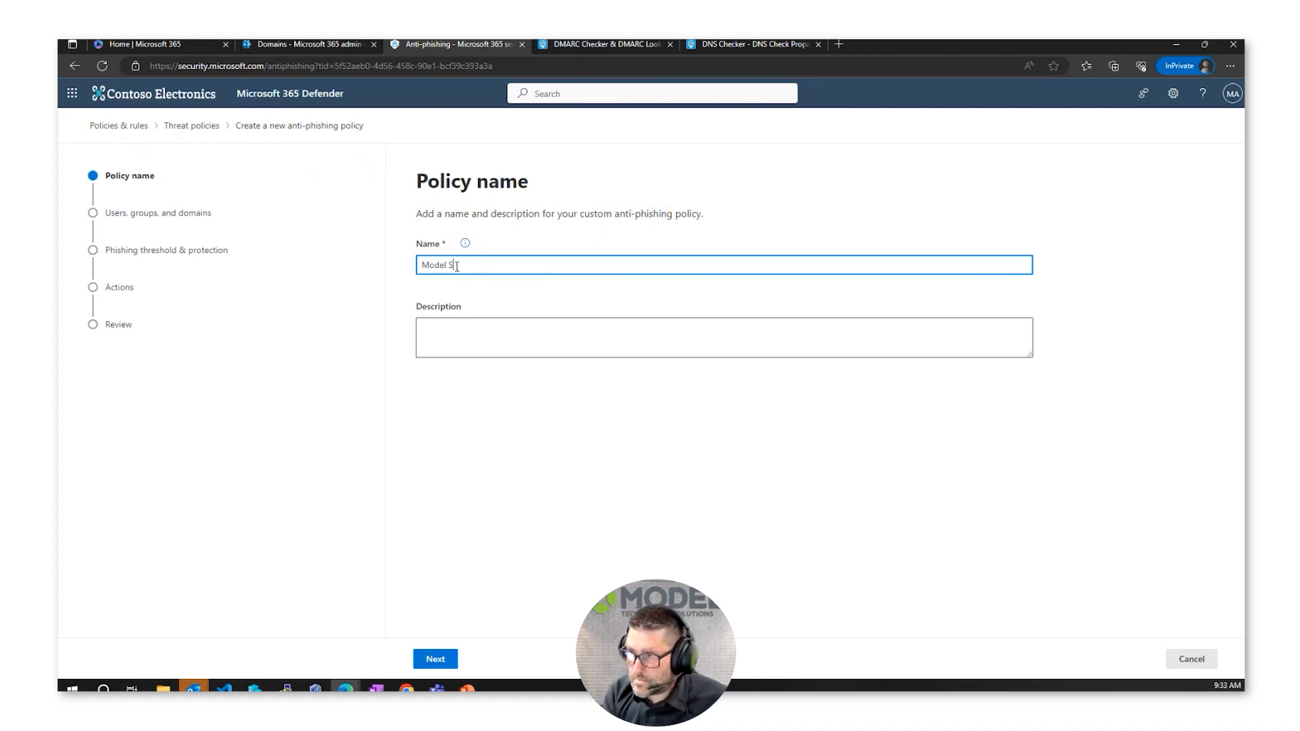
key(BackSpace)
key(BackSpace)
text(Anti )
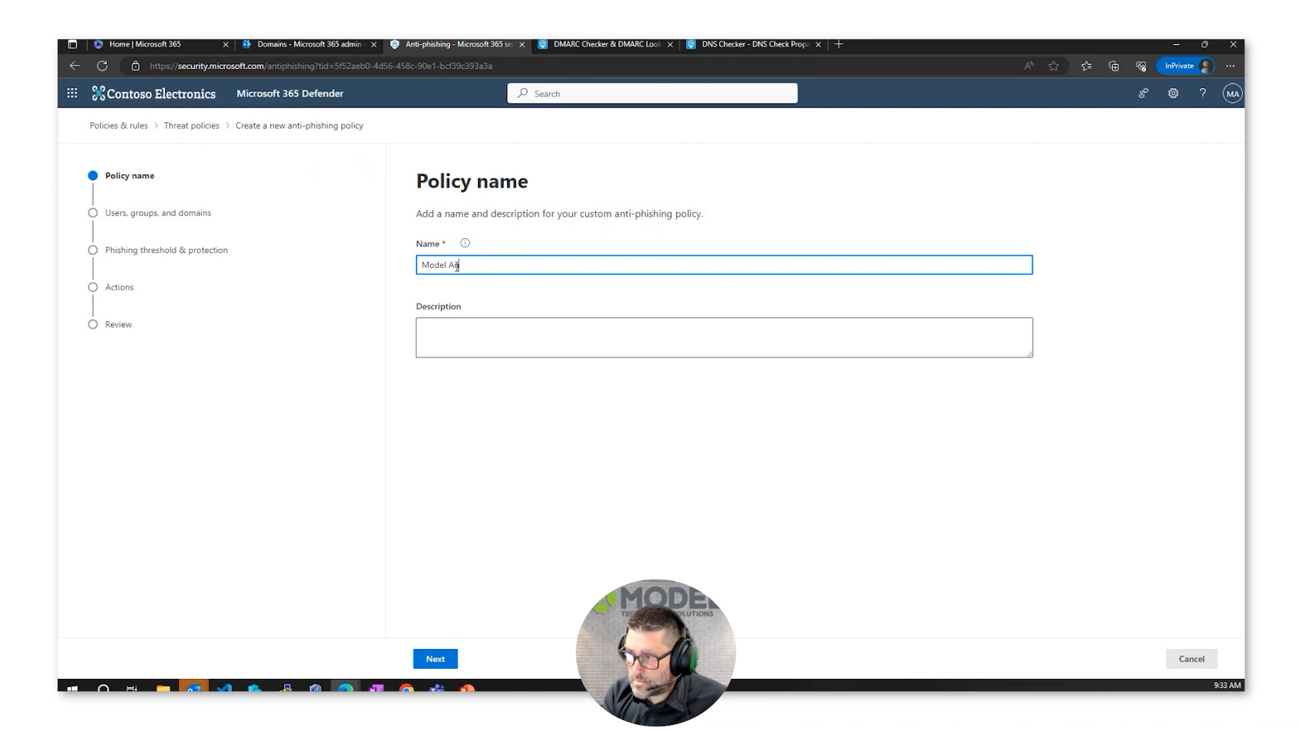
text(Phis)
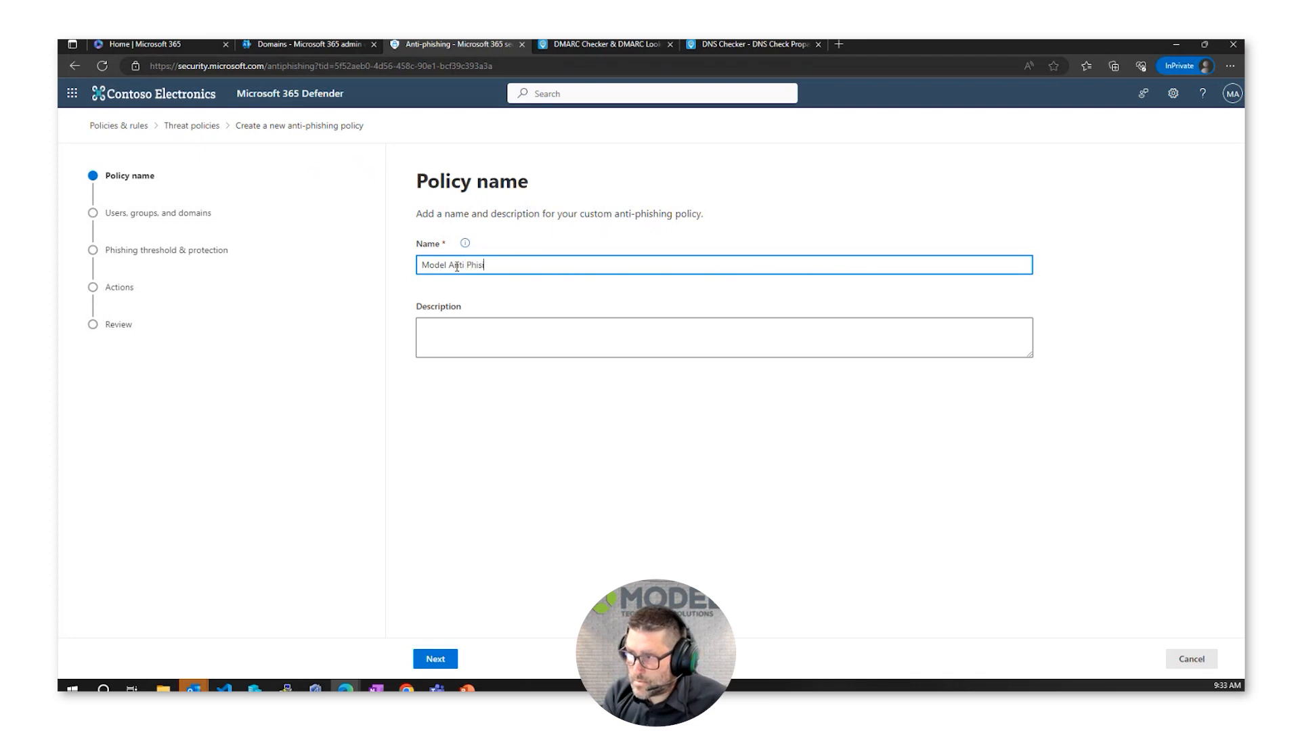
text(hing)
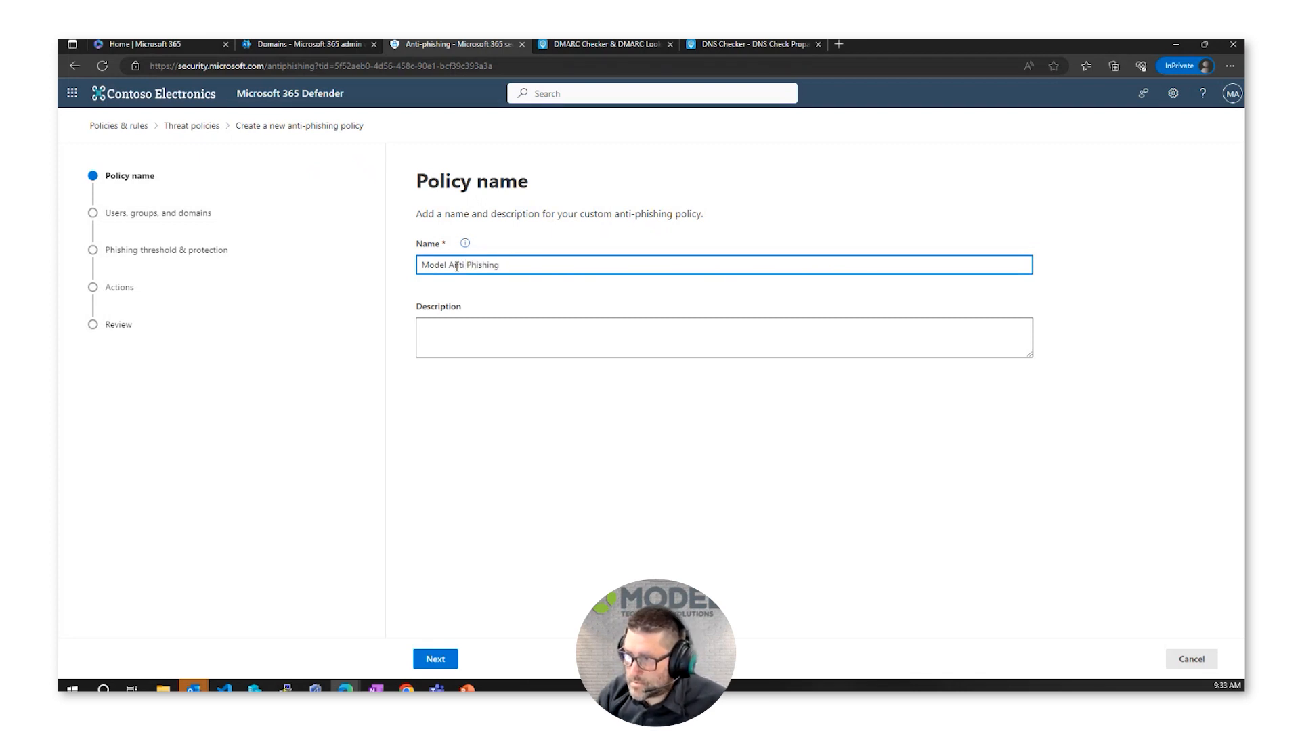
click(435, 658)
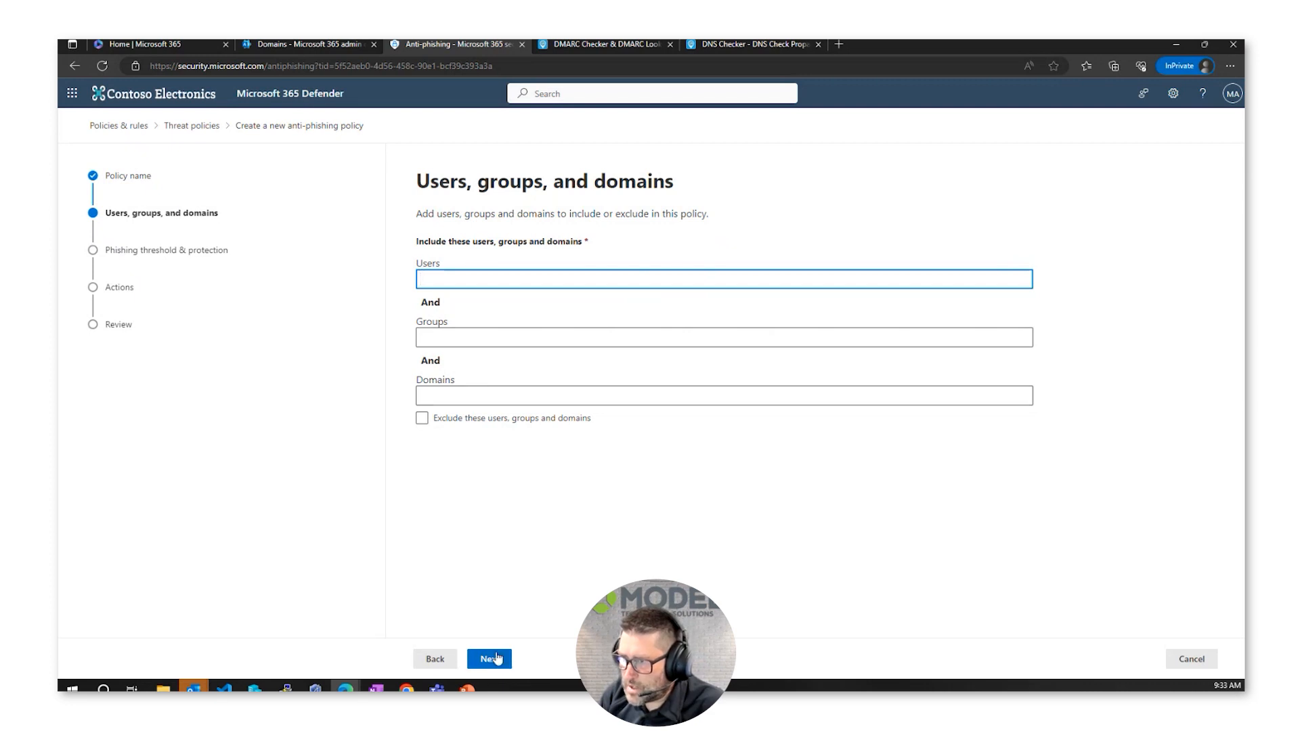
Step: Include the domain M365x12770550.onmicrosoft.com in the anti-phishing policy and continue to the phishing threshold and protection settings
click(494, 399)
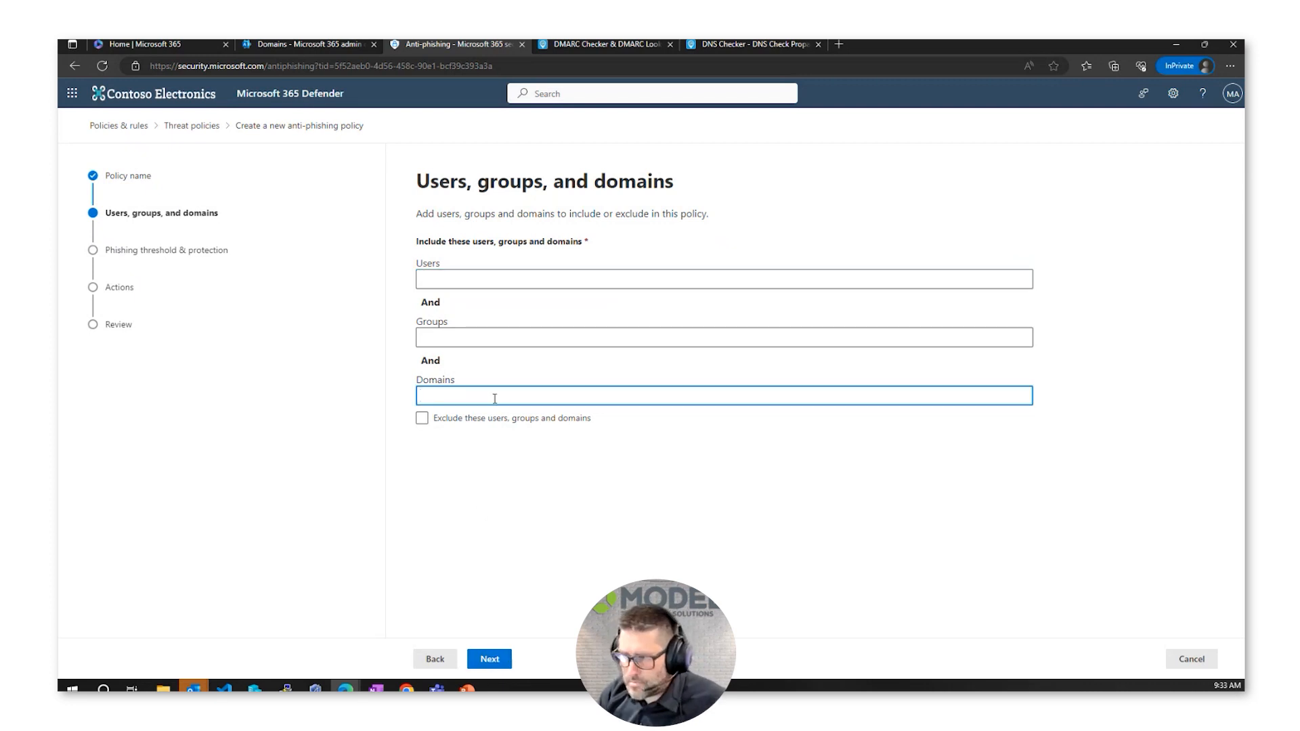
text(m)
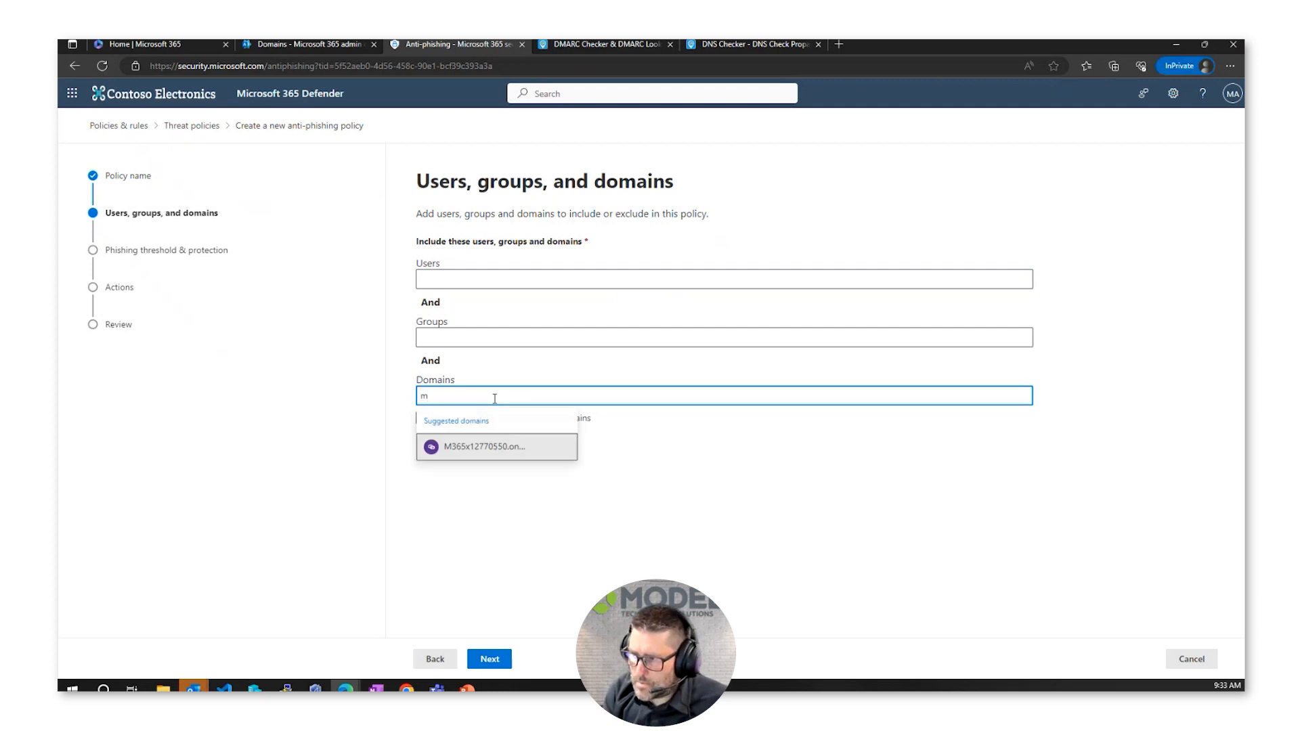
click(510, 450)
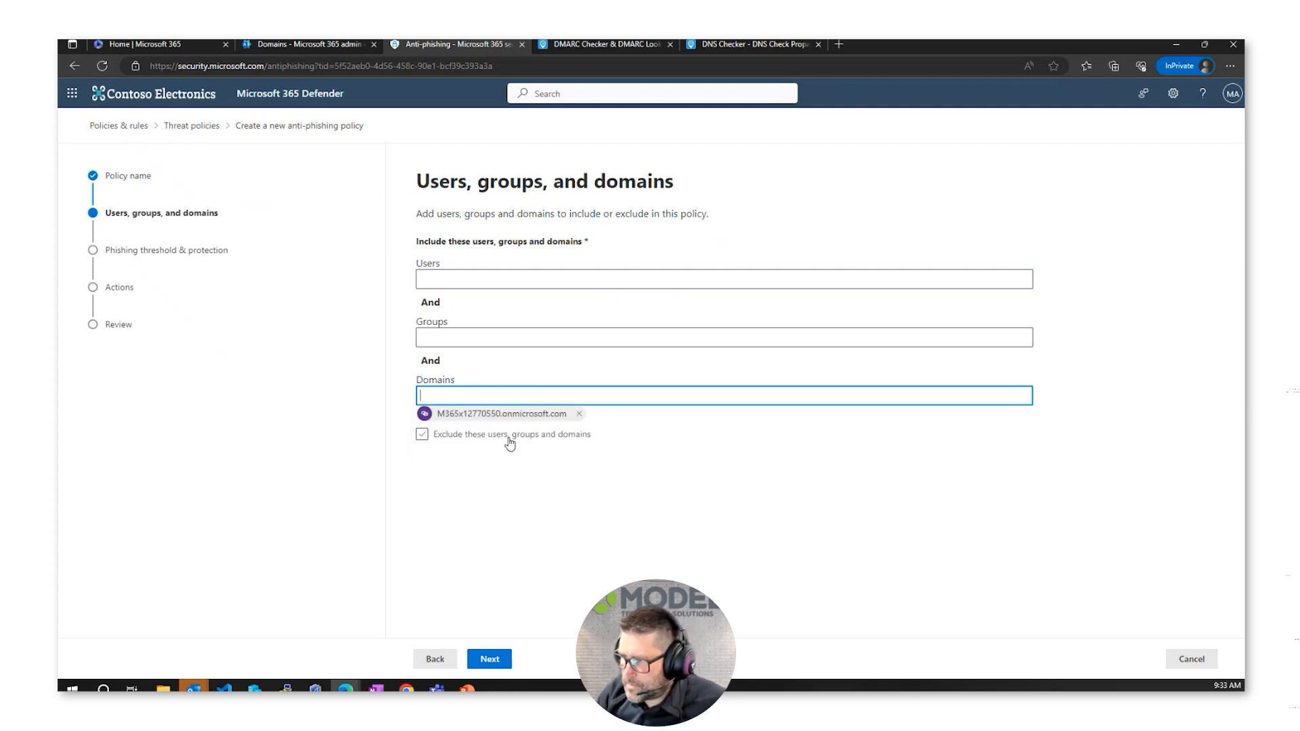
click(484, 663)
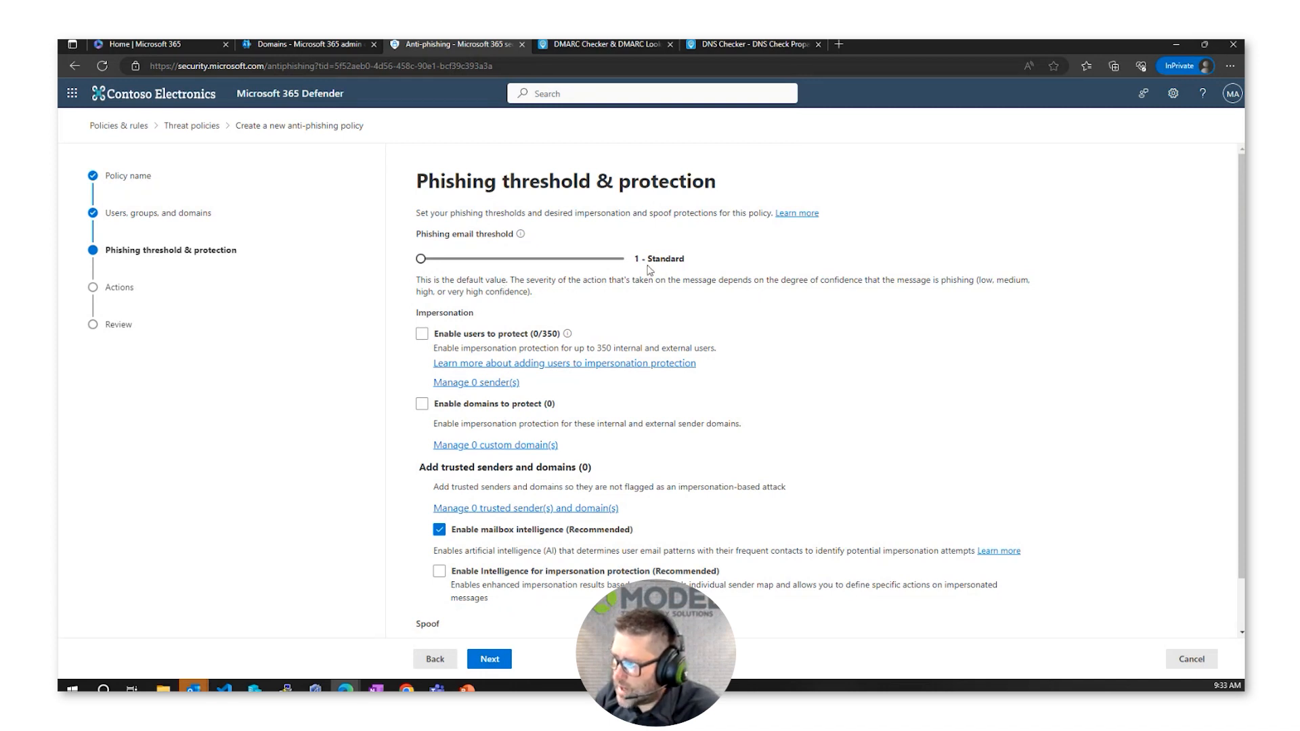
Step: Set the policy's phishing email threshold to 4 - Most Aggressive
drag(526, 264, 625, 263)
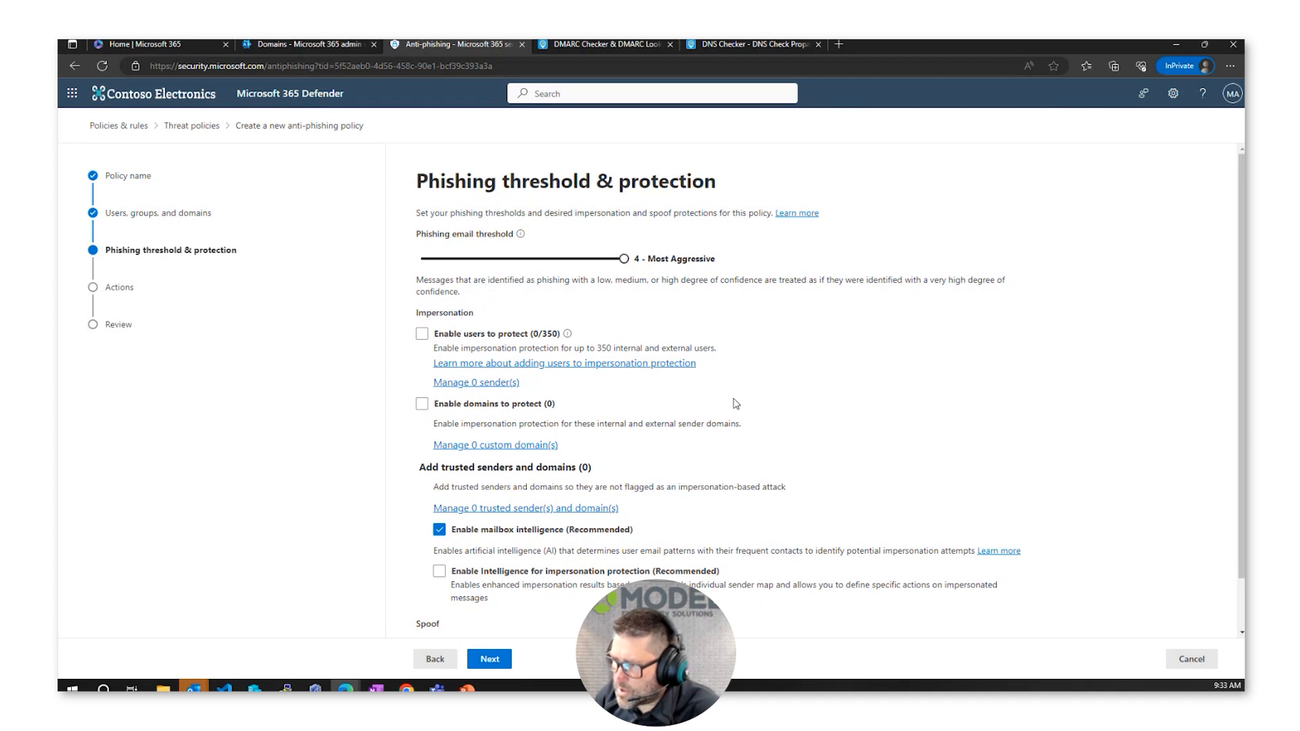
scroll(679, 417, down, 1)
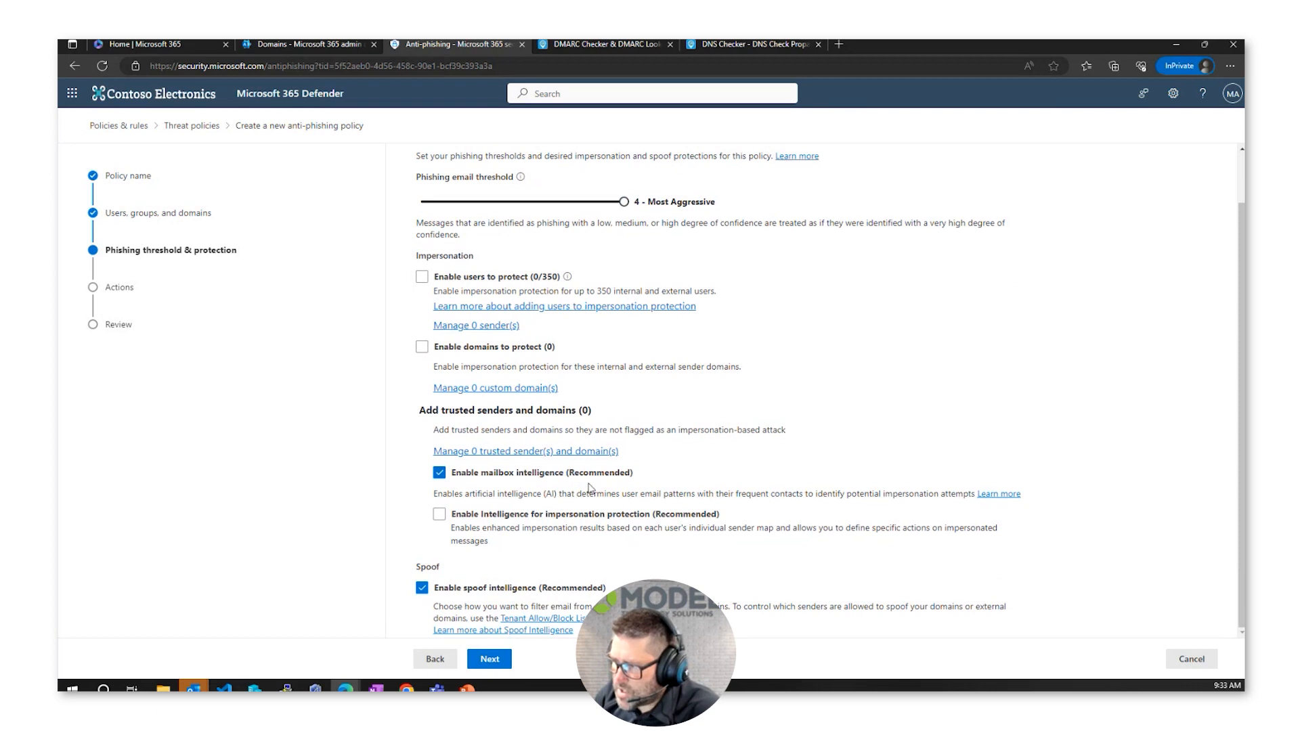
Step: Enable intelligence for impersonation protection and quarantine messages where Mailbox Intelligence detects an impersonated user, applying the Model Test quarantine policy
click(437, 514)
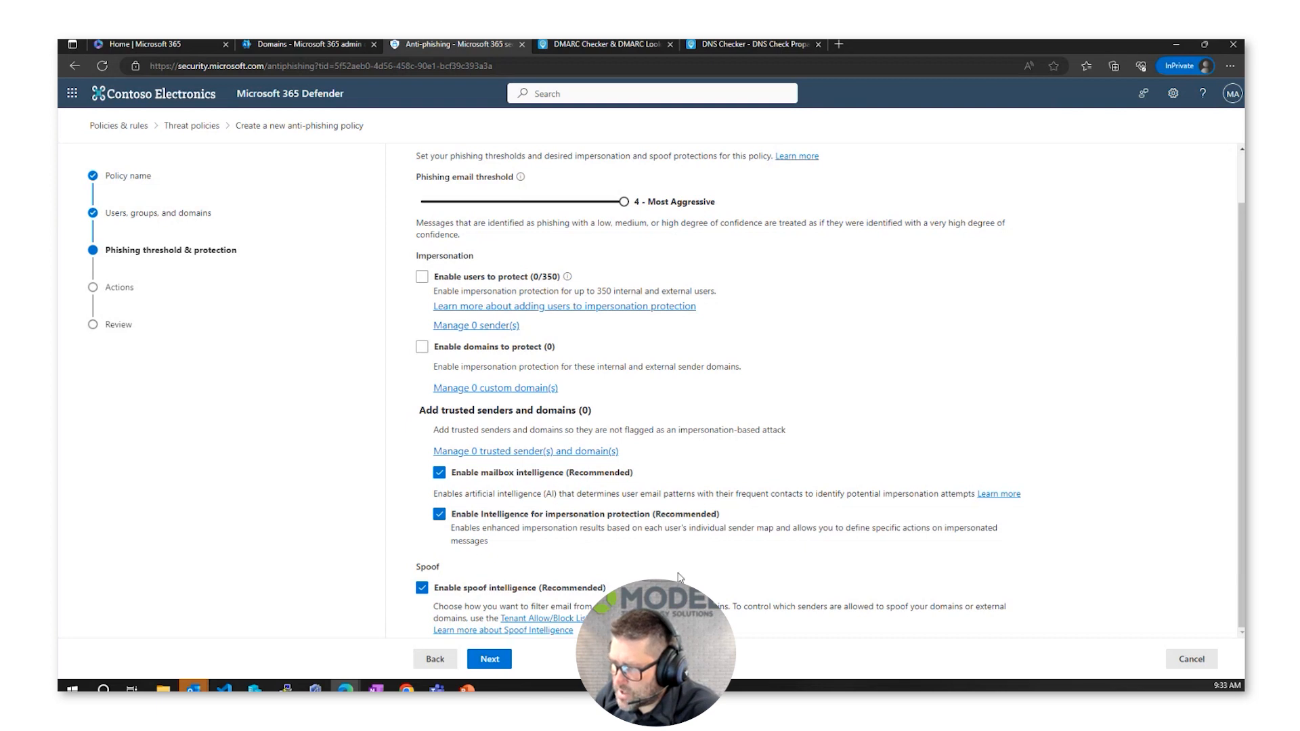
click(491, 662)
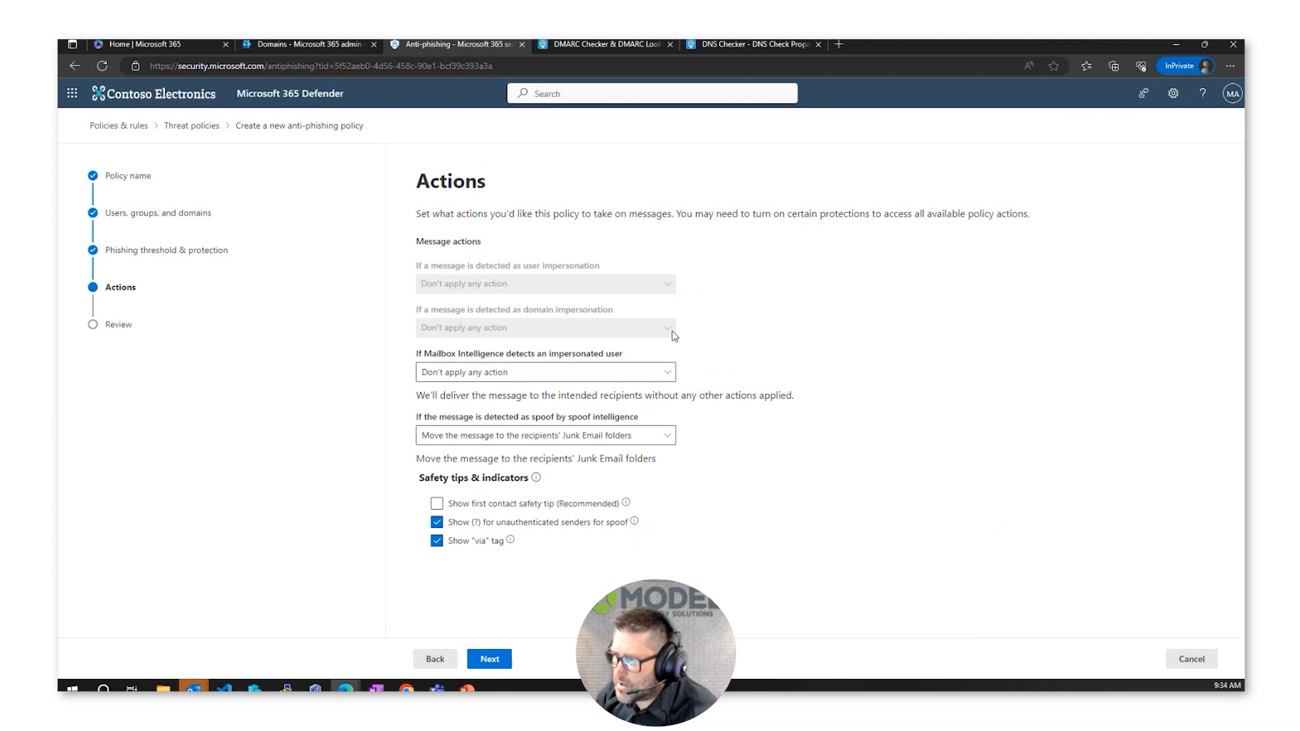
click(594, 376)
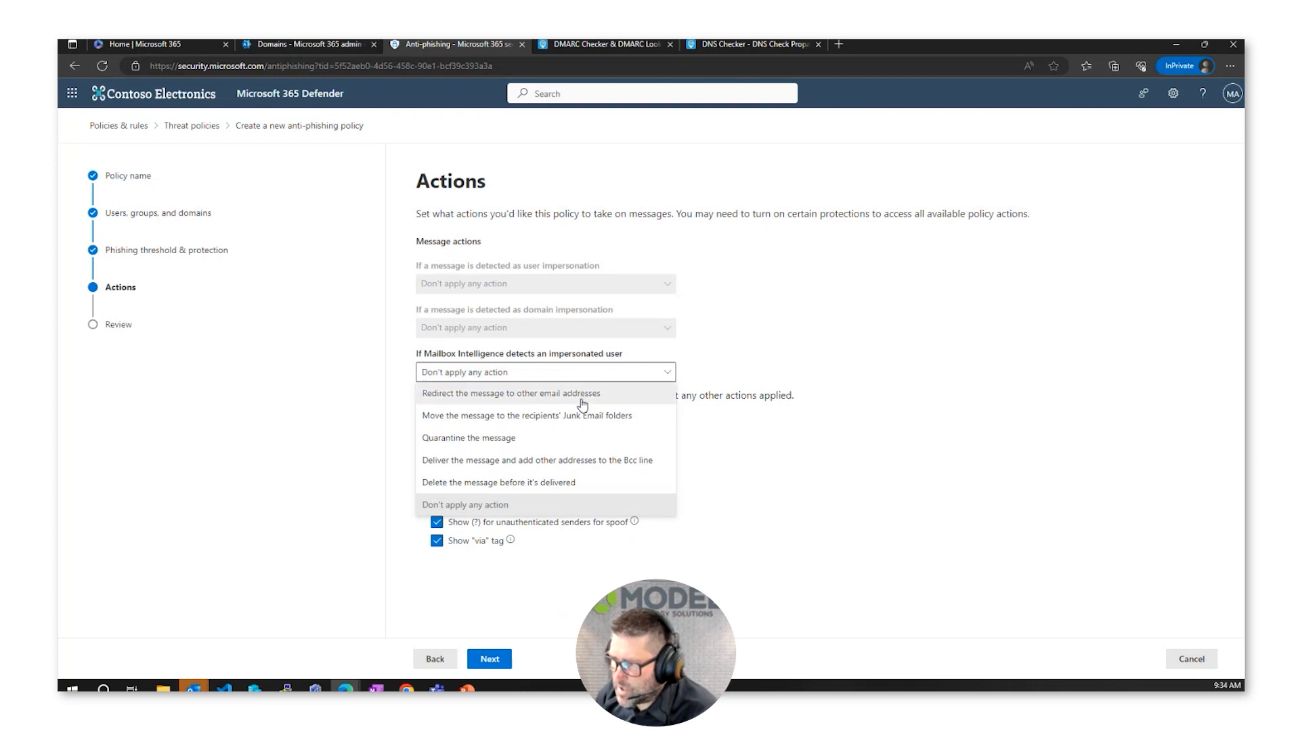
click(566, 444)
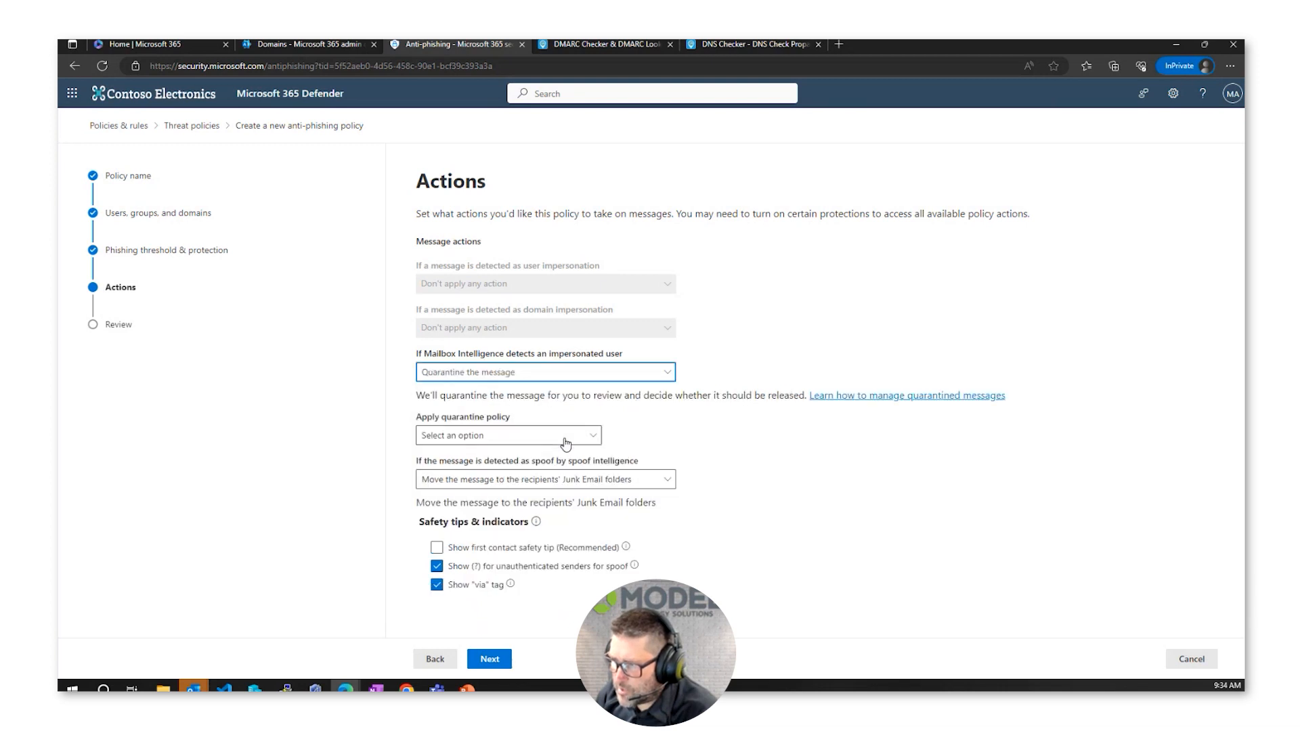
click(568, 439)
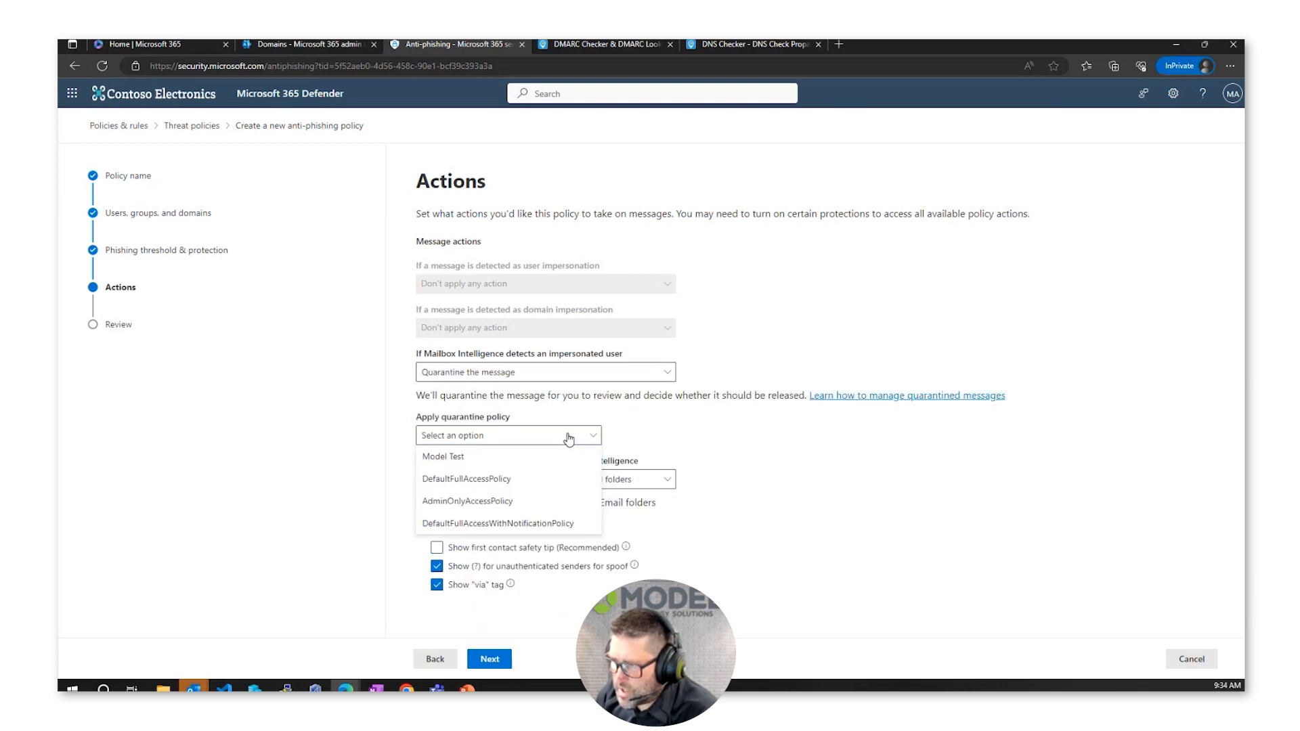
click(492, 454)
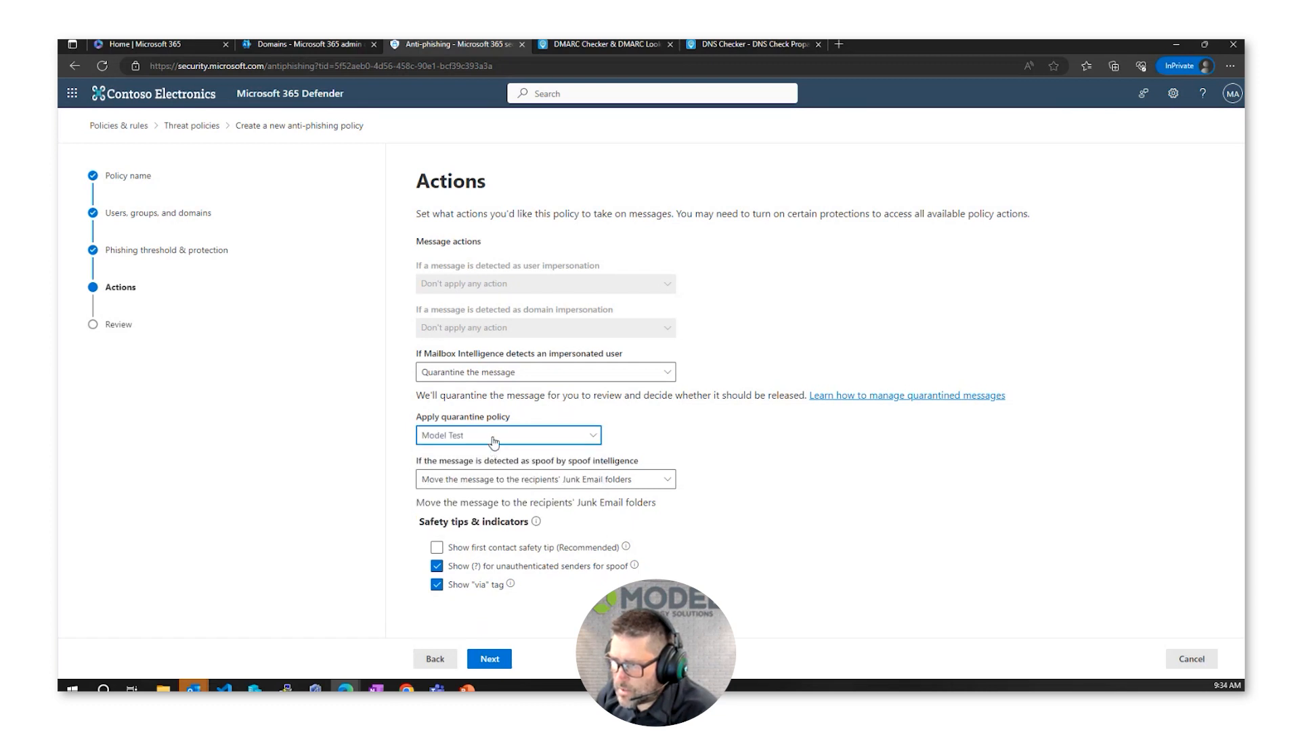
click(493, 439)
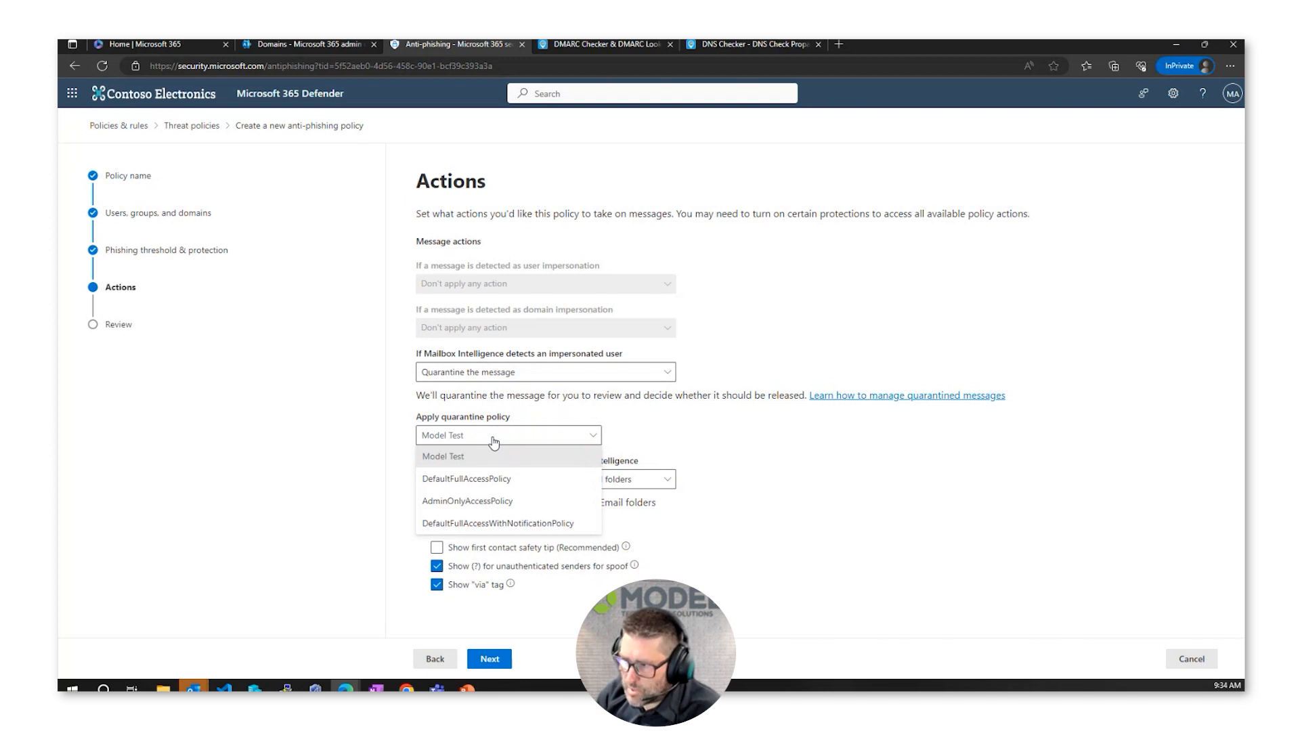
click(472, 460)
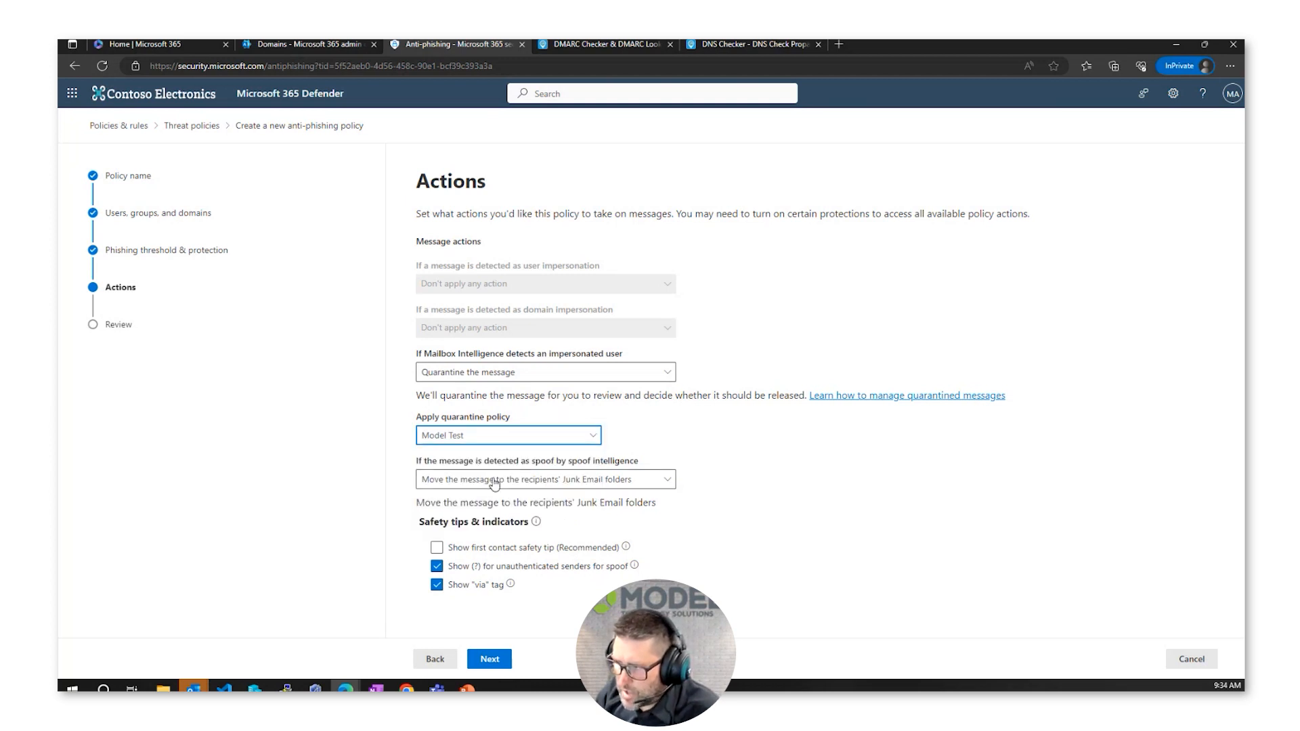
Step: Set messages detected as spoof by spoof intelligence to be quarantined under the Model Test quarantine policy
click(494, 483)
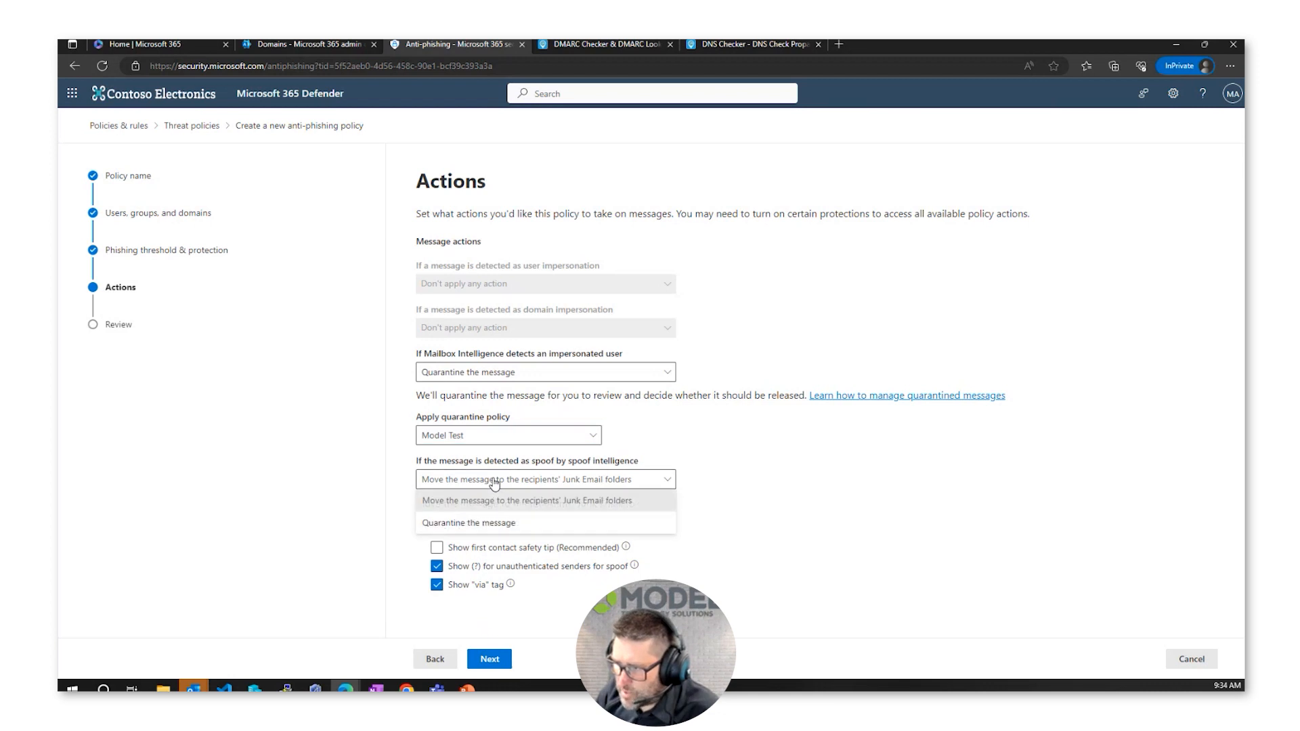
click(504, 528)
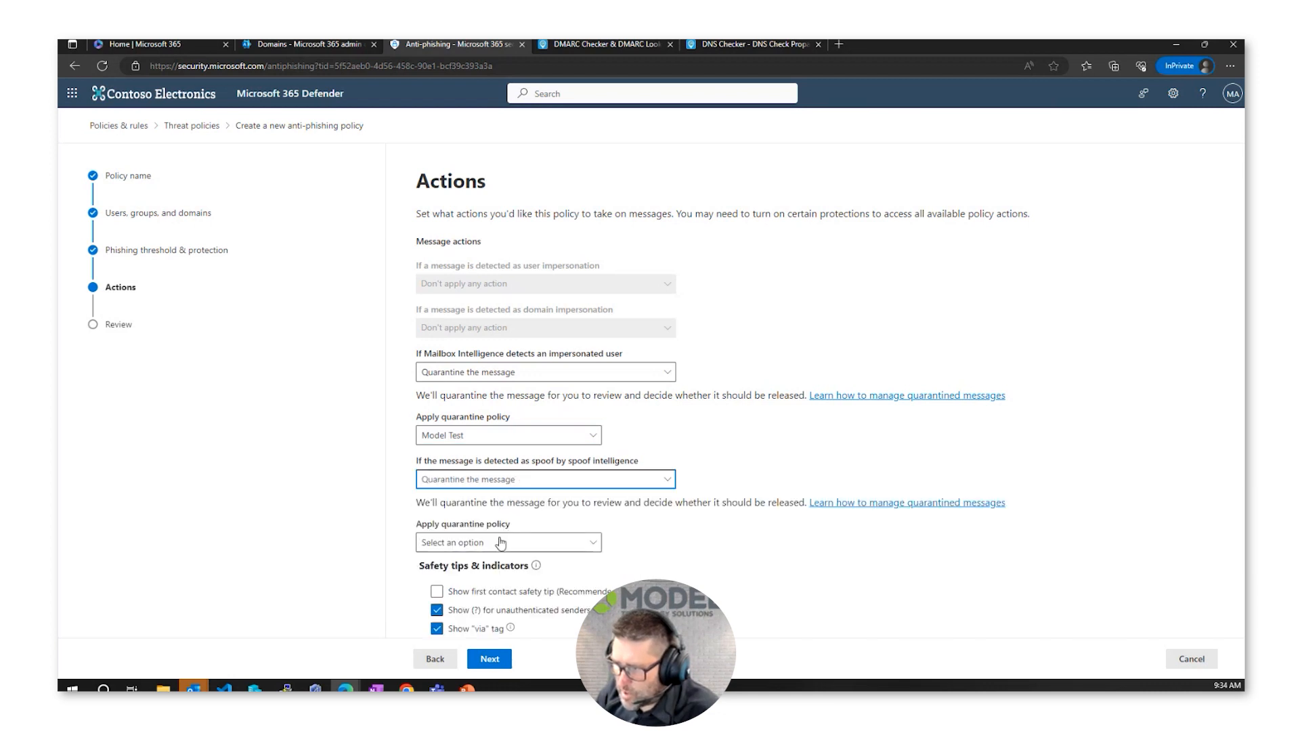
click(507, 541)
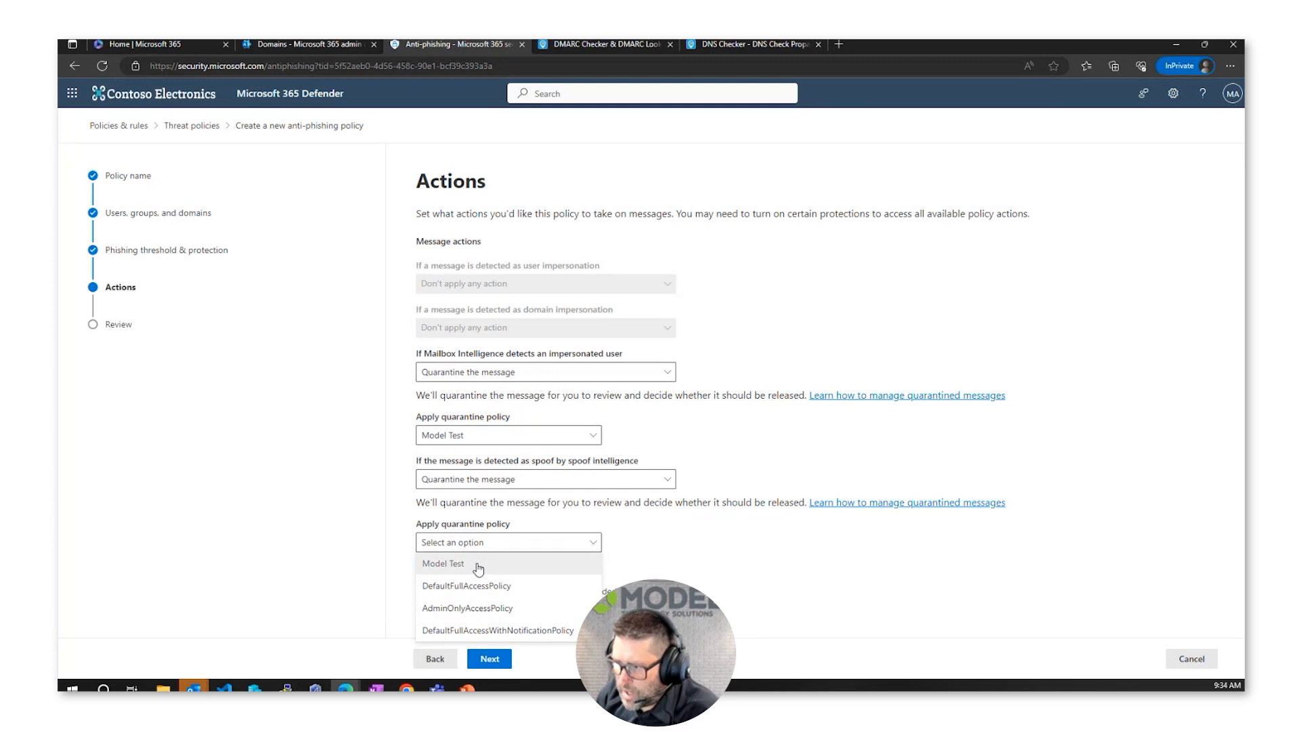
click(479, 566)
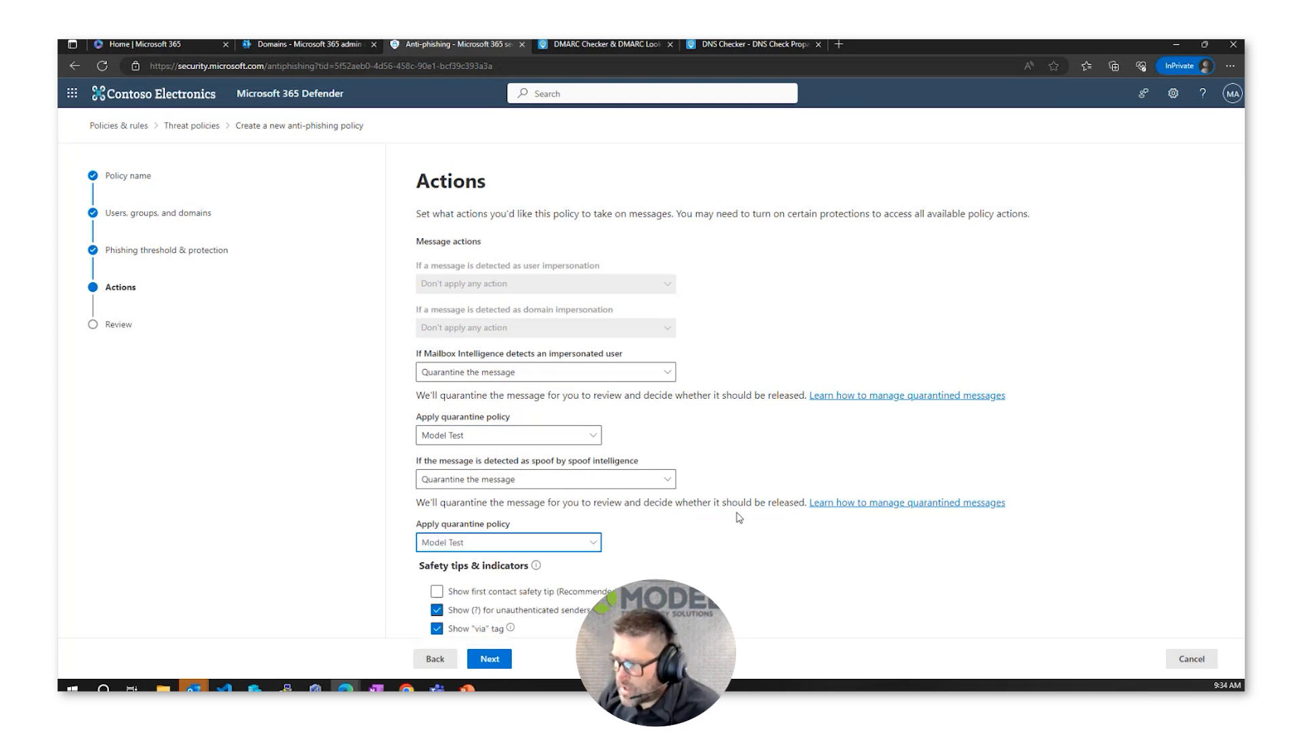
Step: Enable the first contact safety tip, then review and submit the Model Anti Phishing policy
click(452, 596)
click(451, 596)
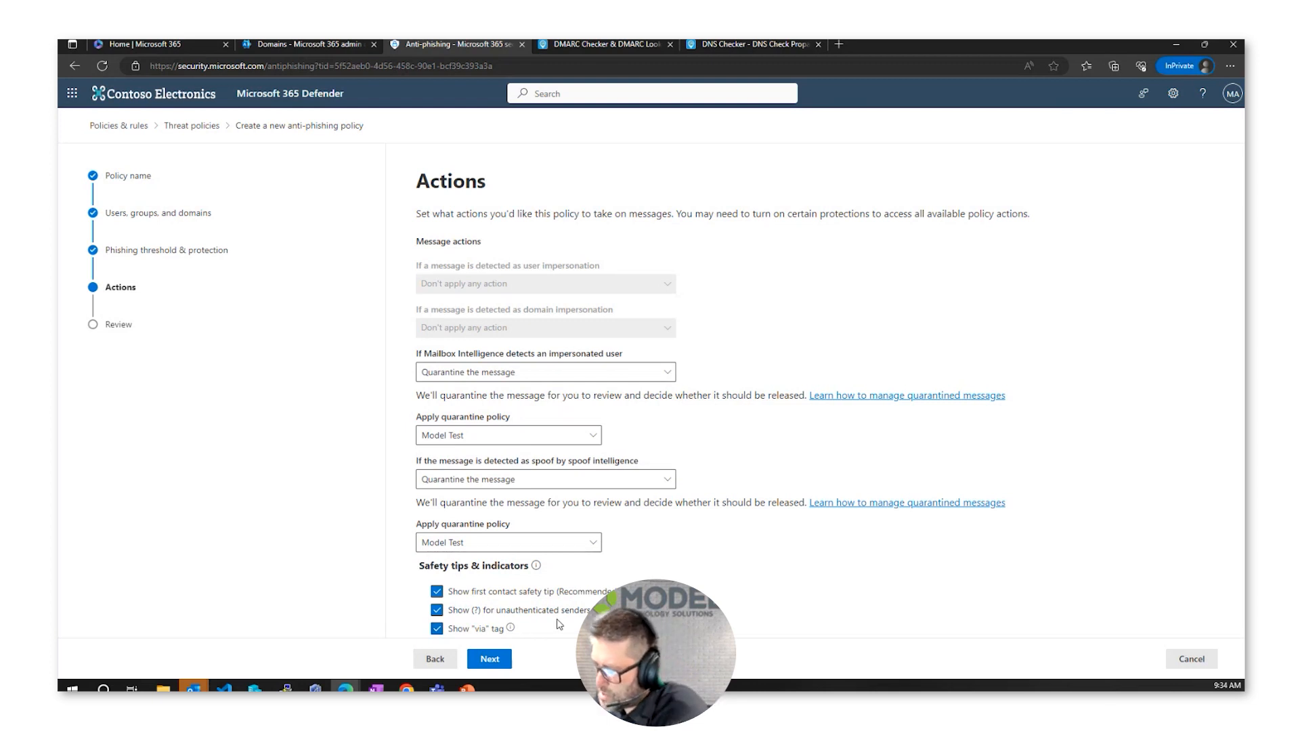
click(488, 659)
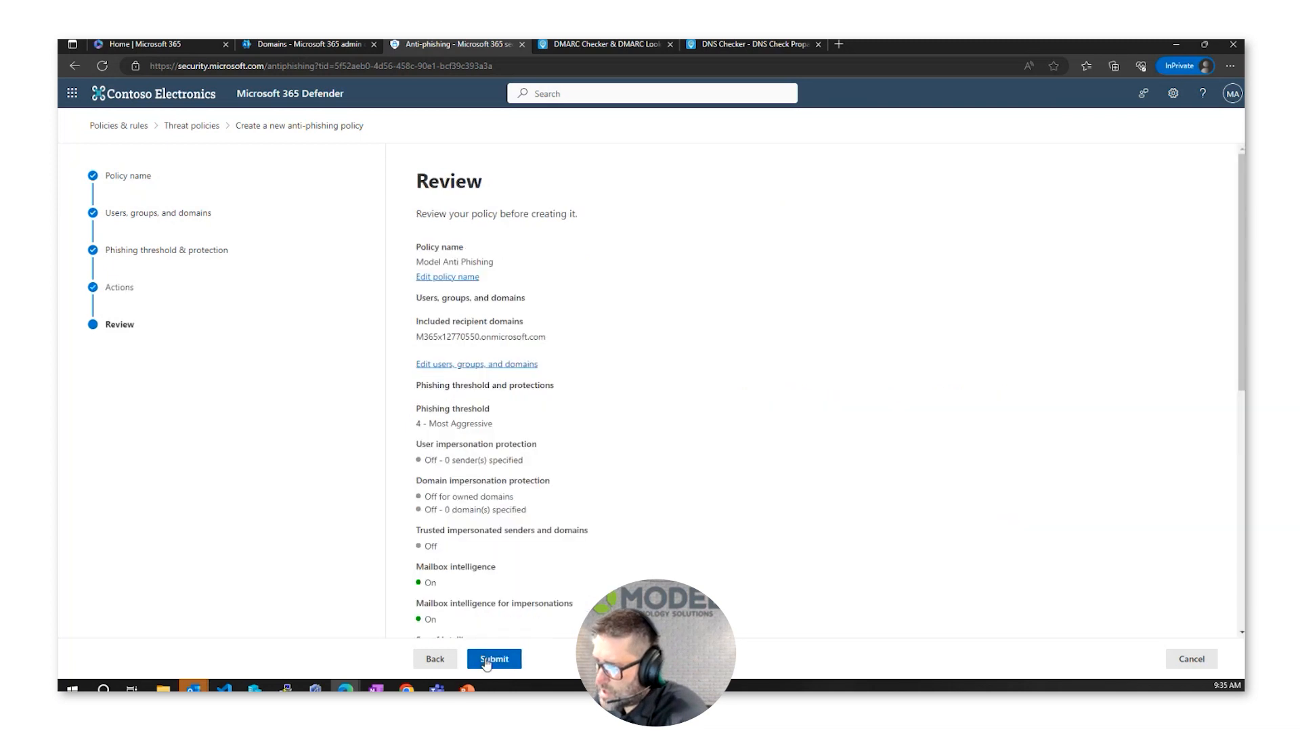
scroll(605, 336, down, 3)
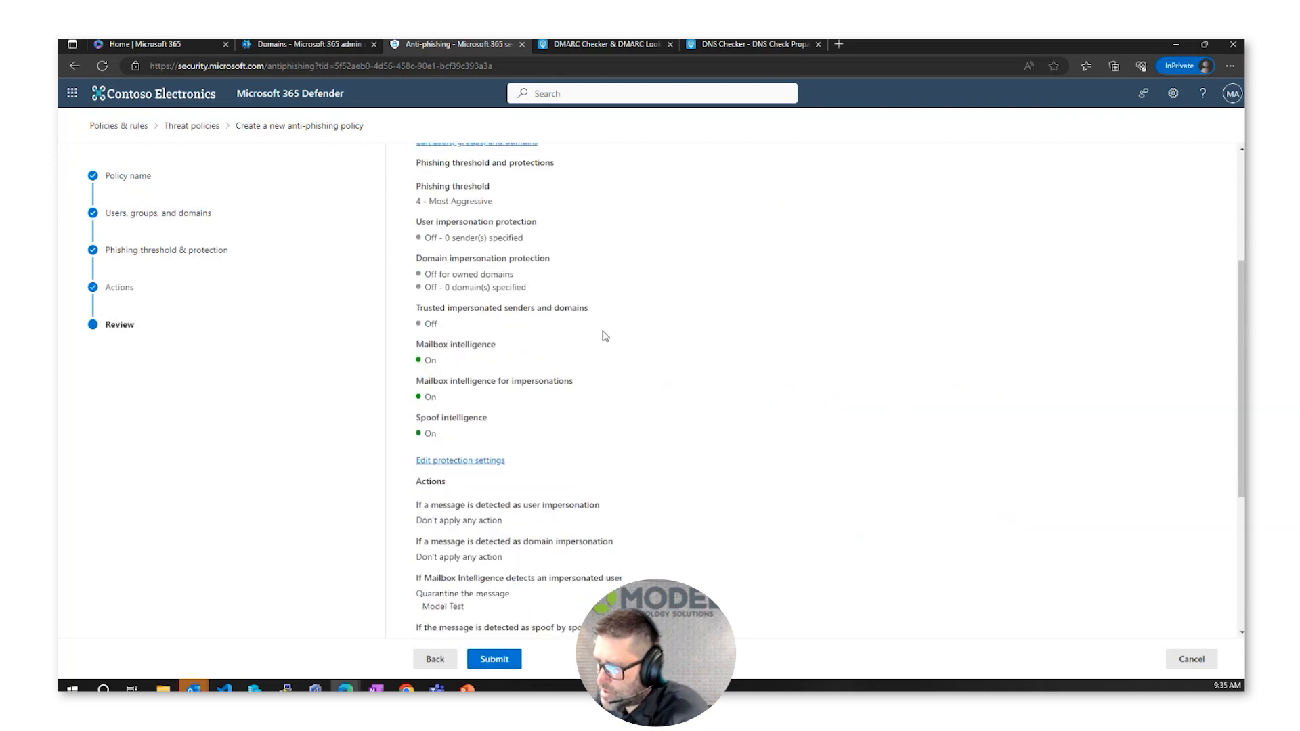
click(493, 658)
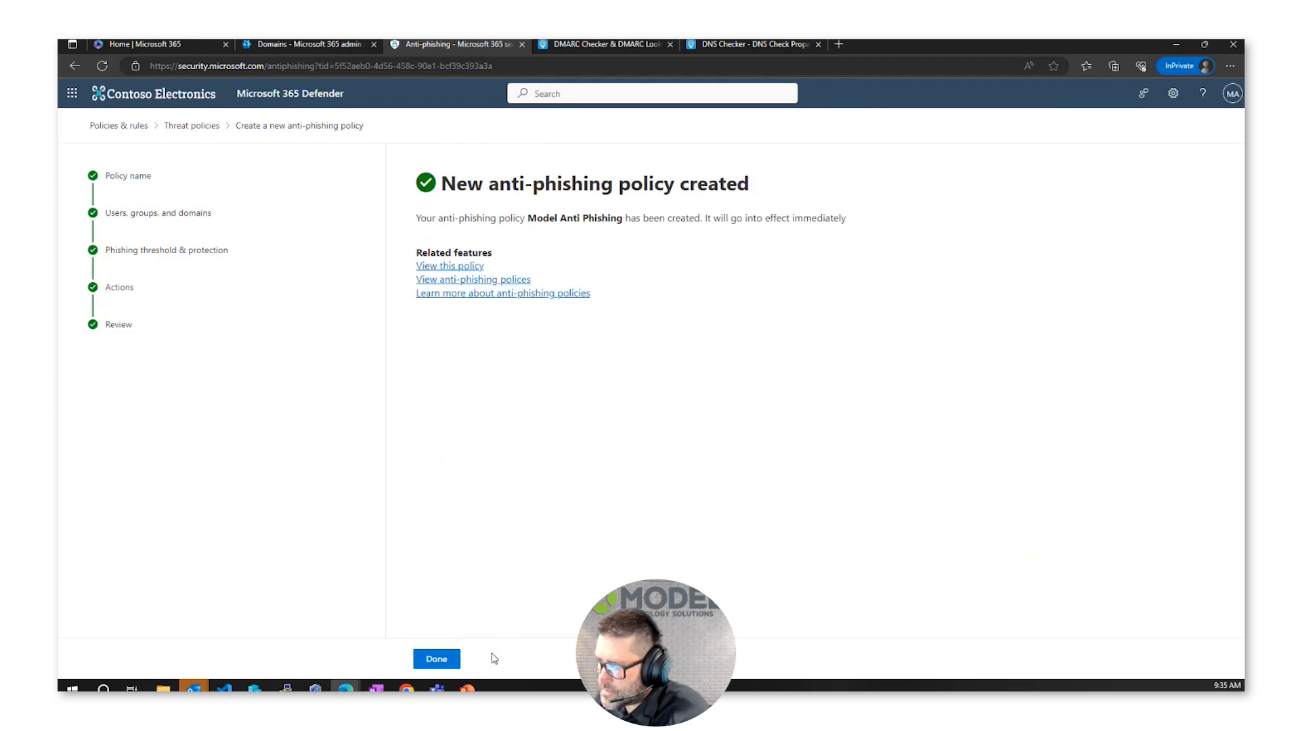
click(437, 659)
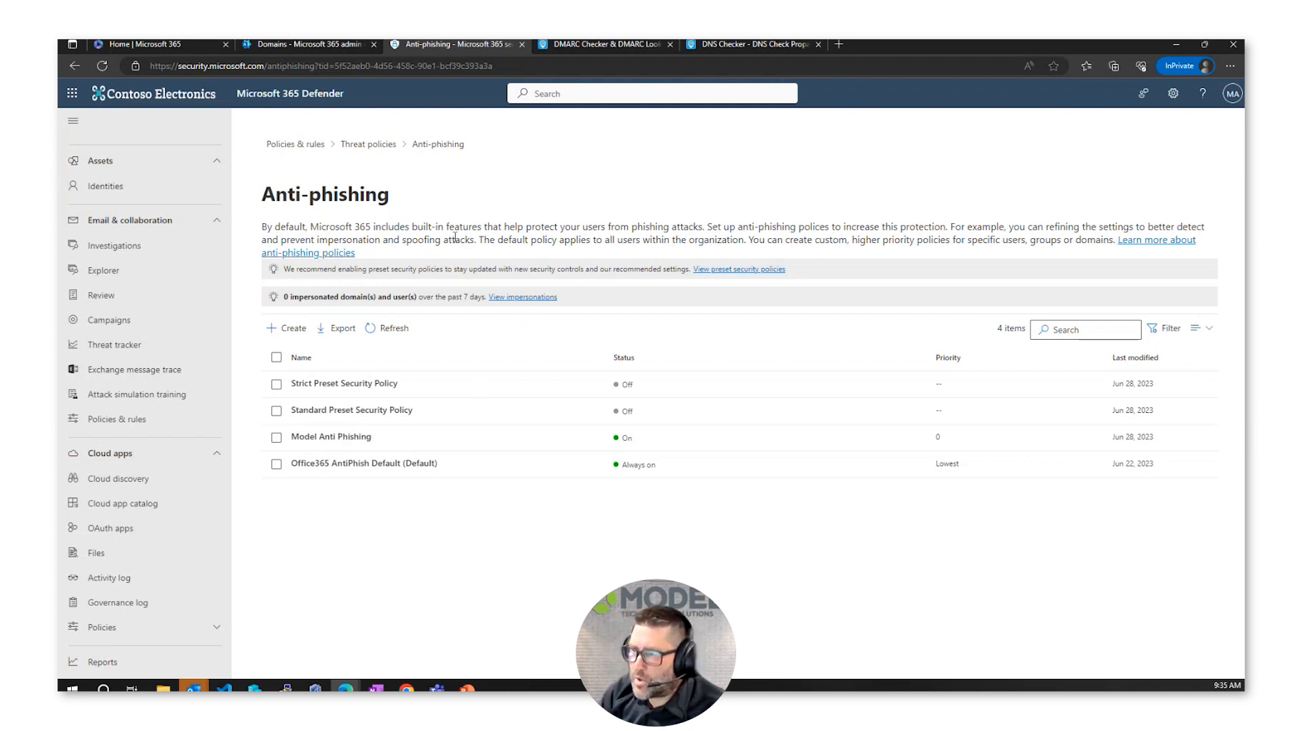
Step: Open the Safe Attachments policies from the threat policies and view the details of Built-in protection (Microsoft)
click(379, 145)
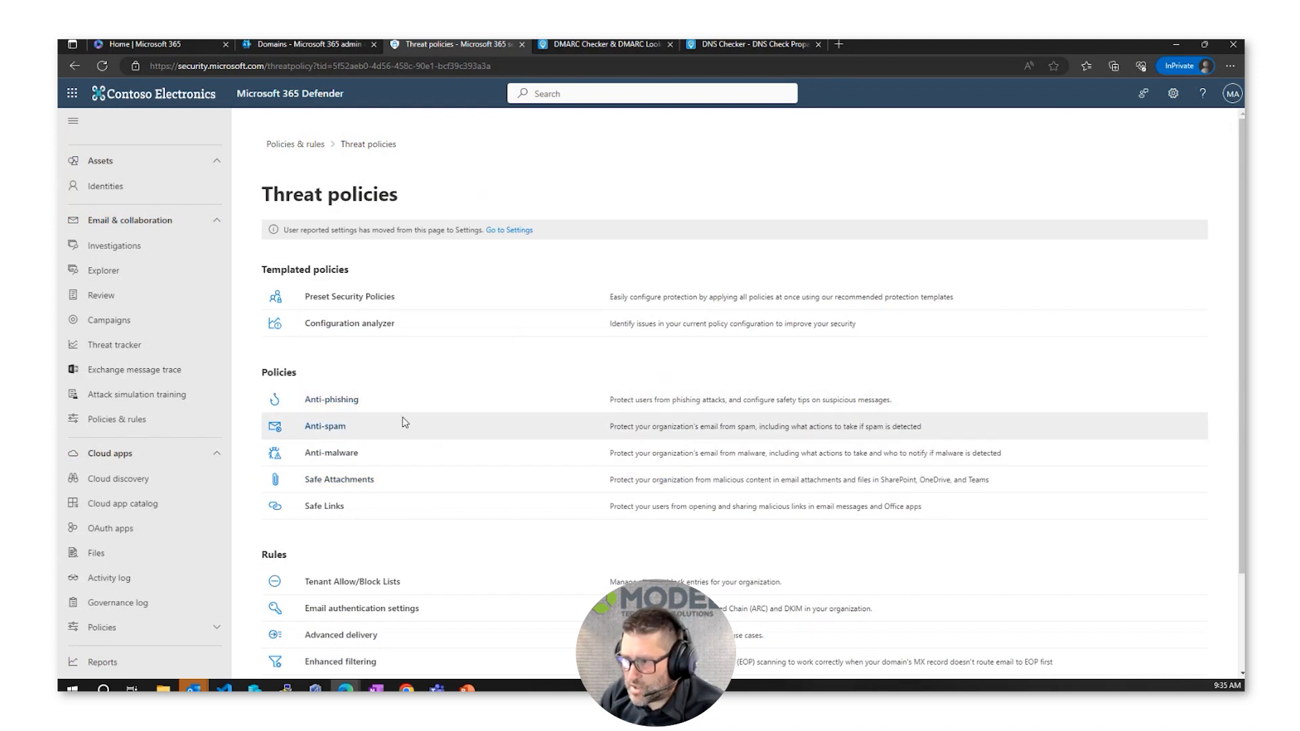
click(365, 480)
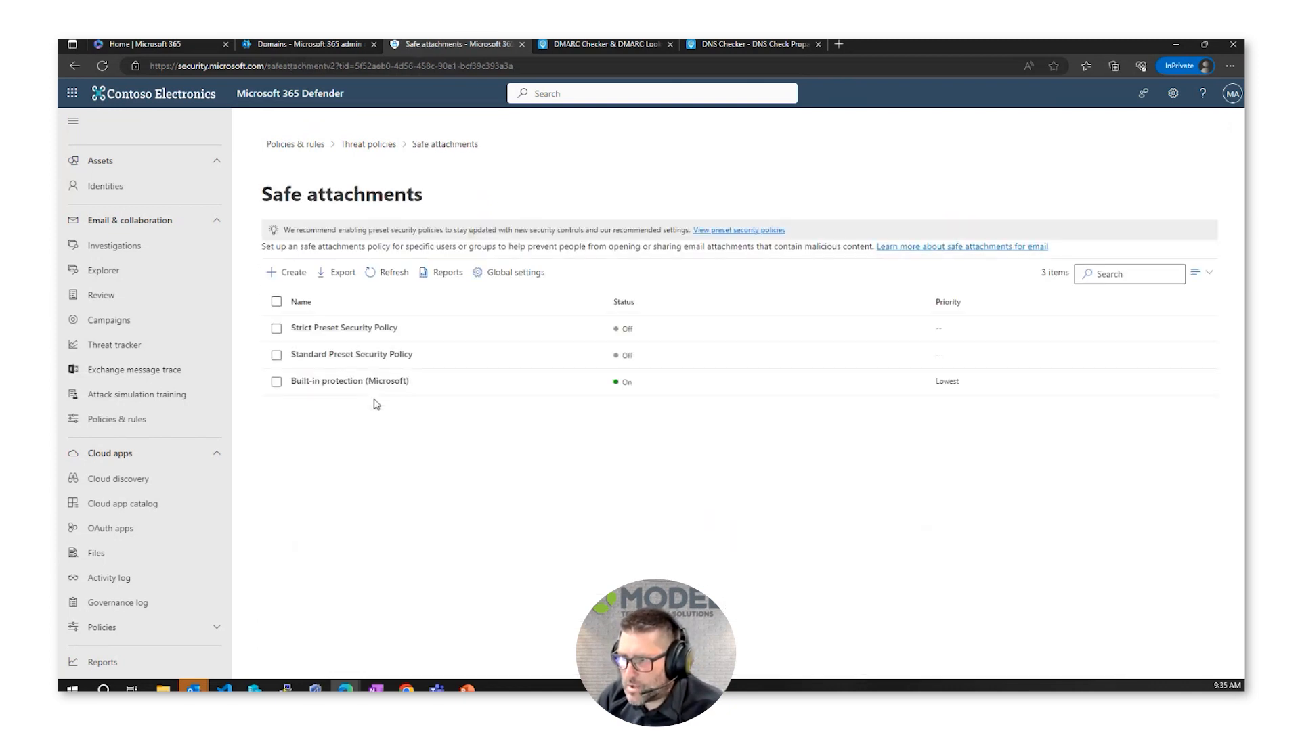
click(374, 390)
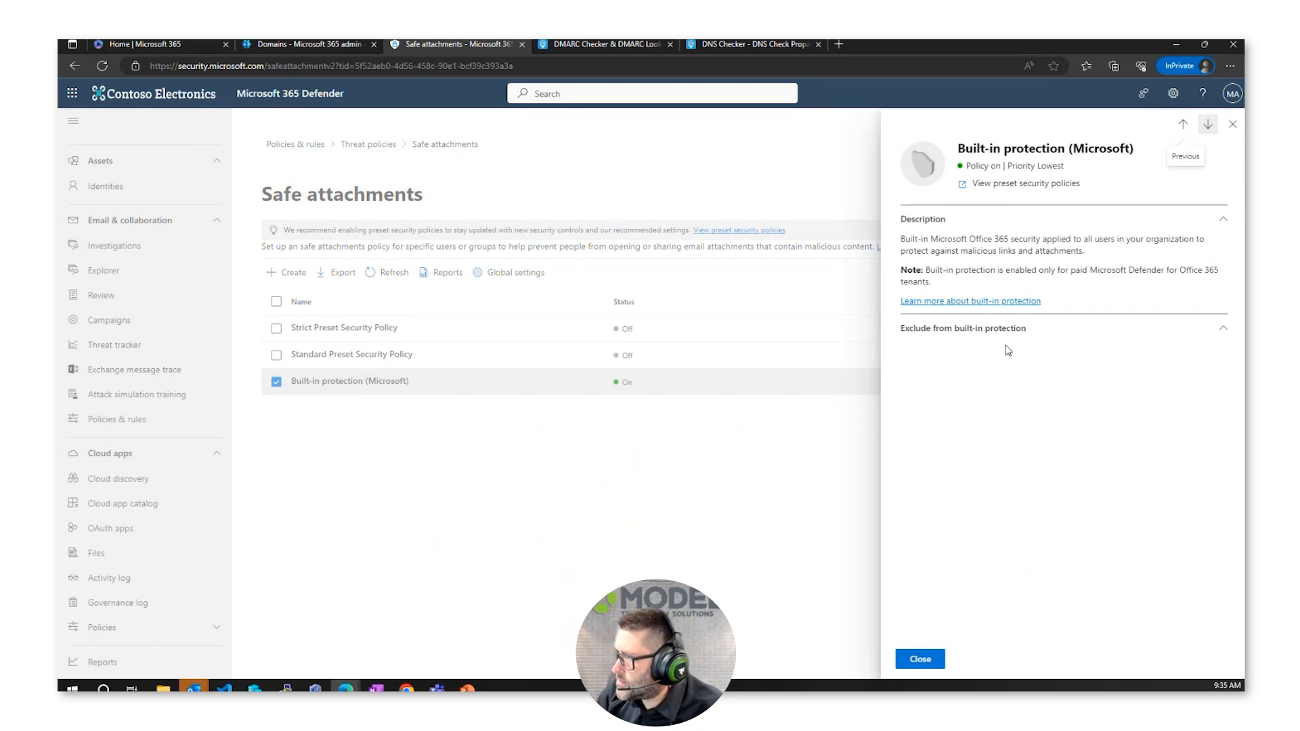
click(1232, 125)
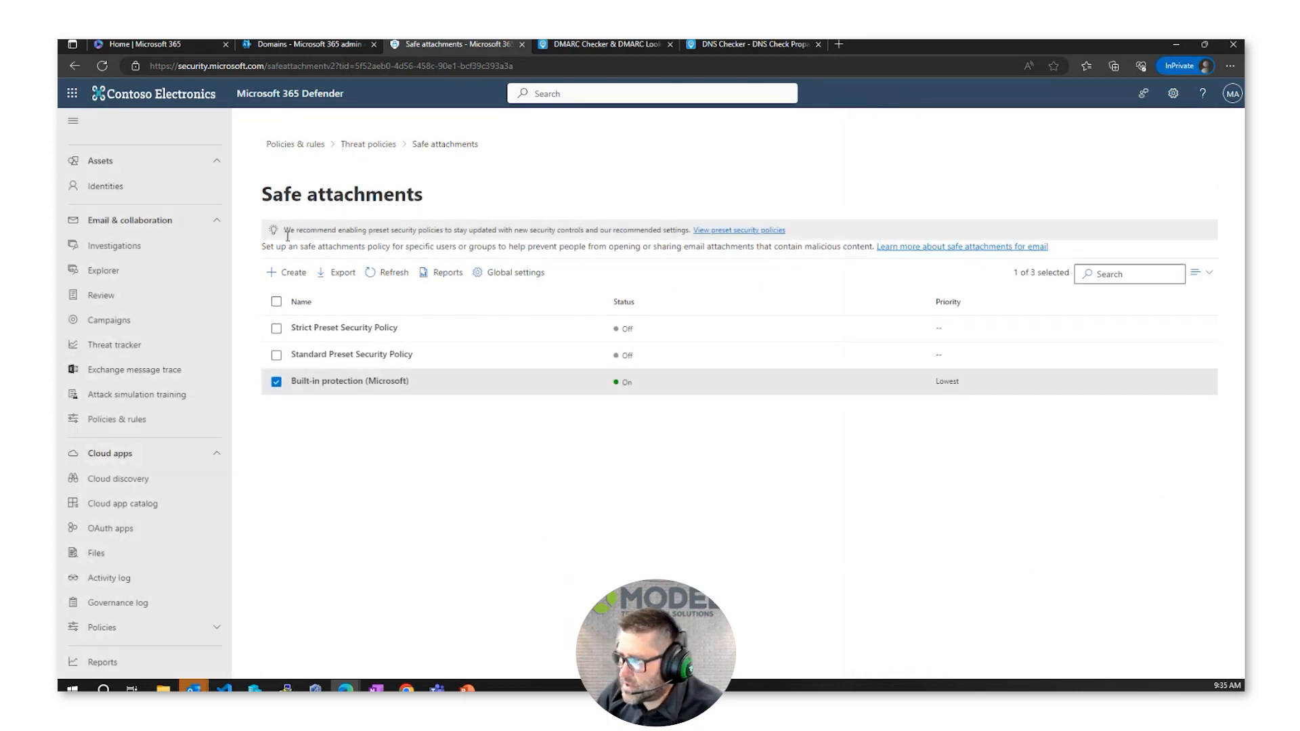
Step: Create a new Safe Attachments policy named Model Safe Links and continue to its users and domains
click(287, 273)
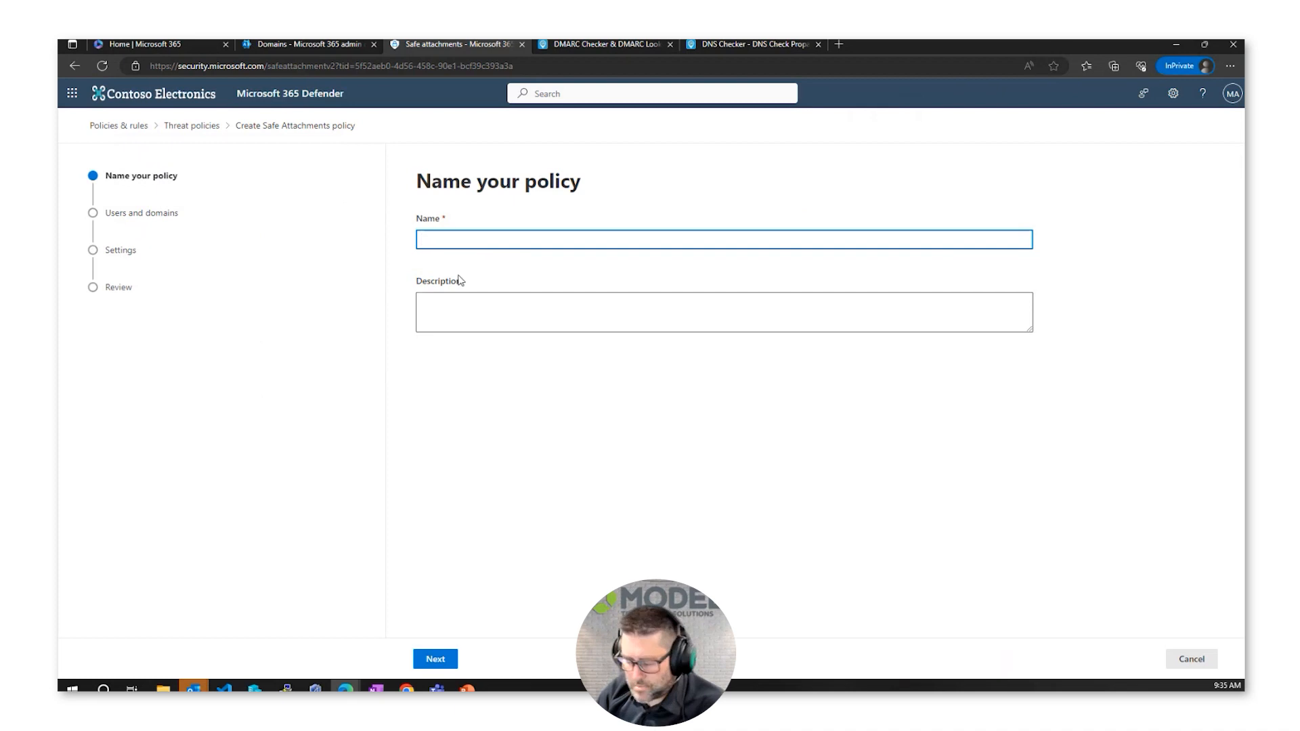
text(Saf)
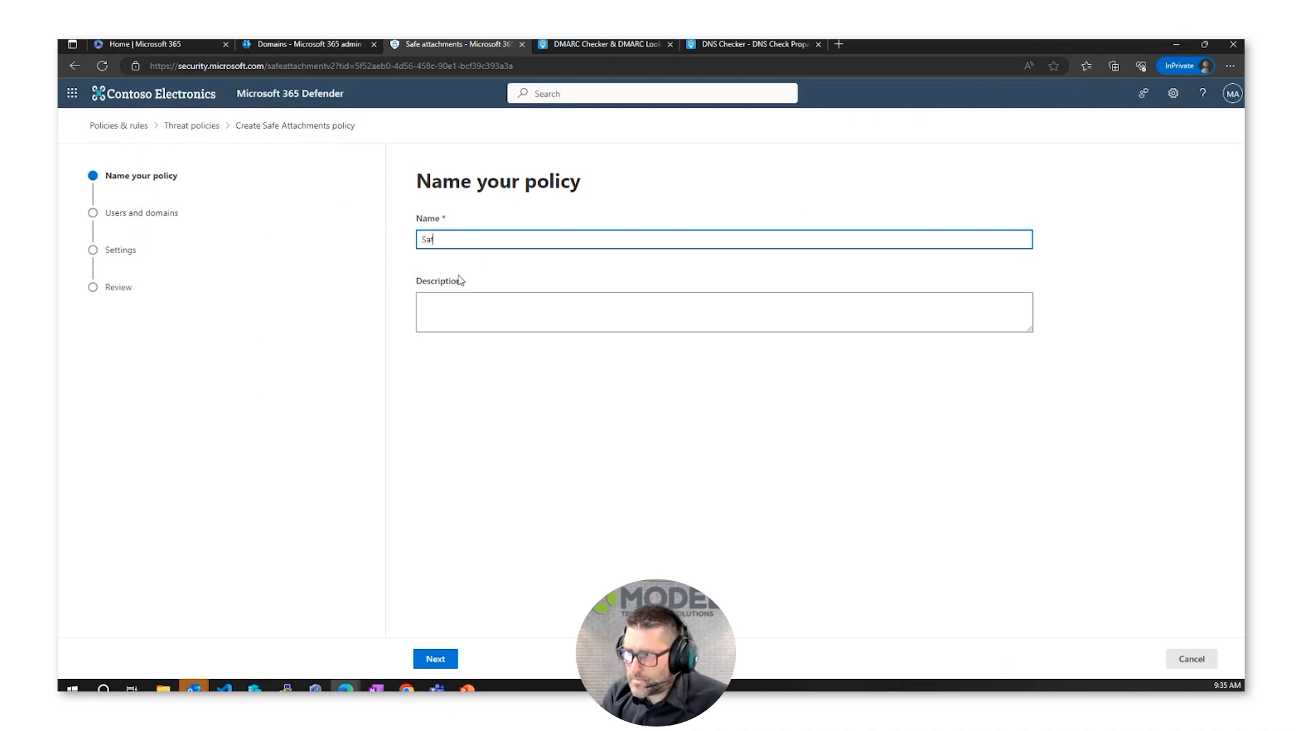
text(e Links)
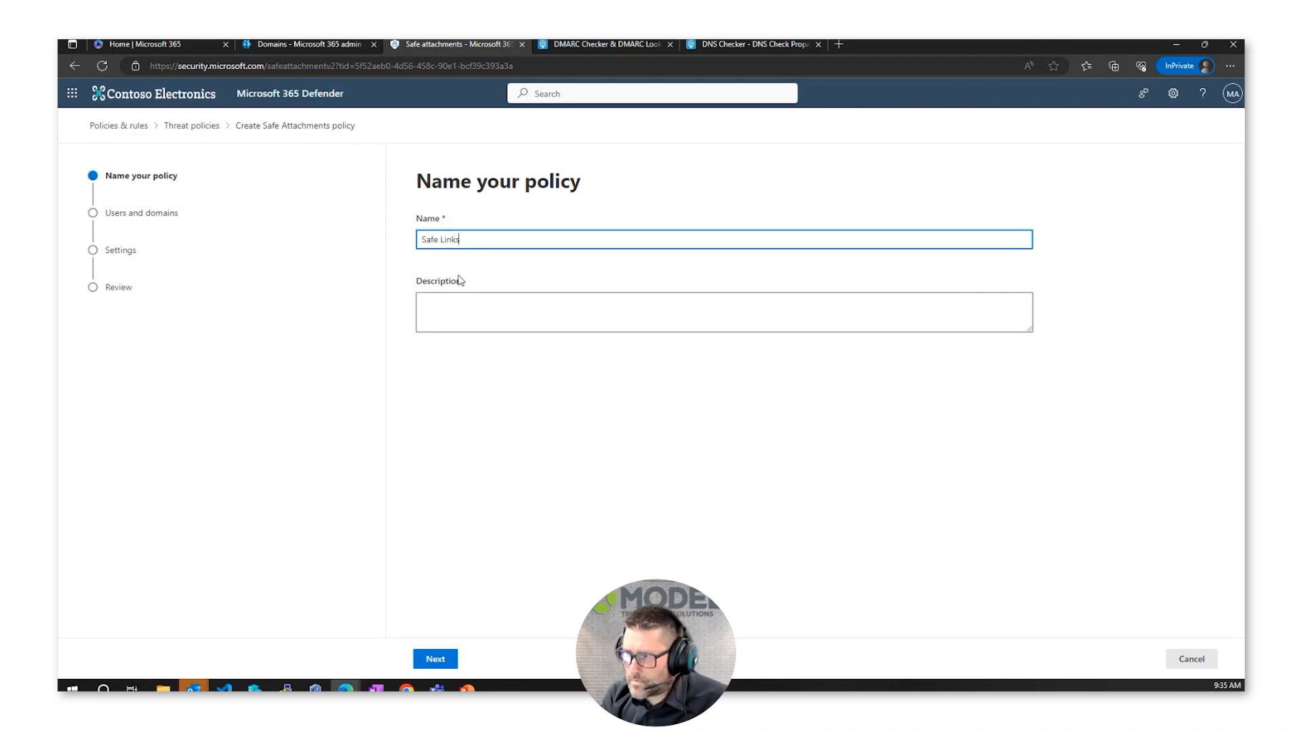
text(Model)
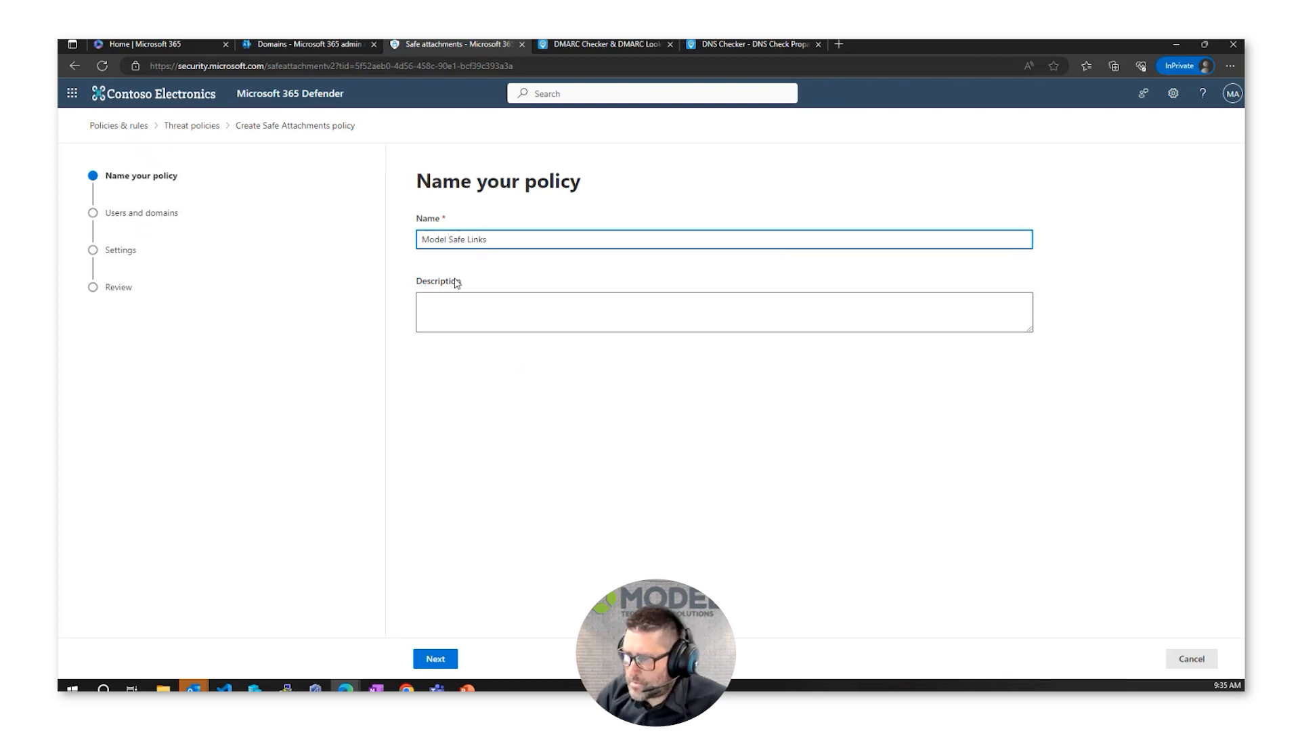
click(436, 658)
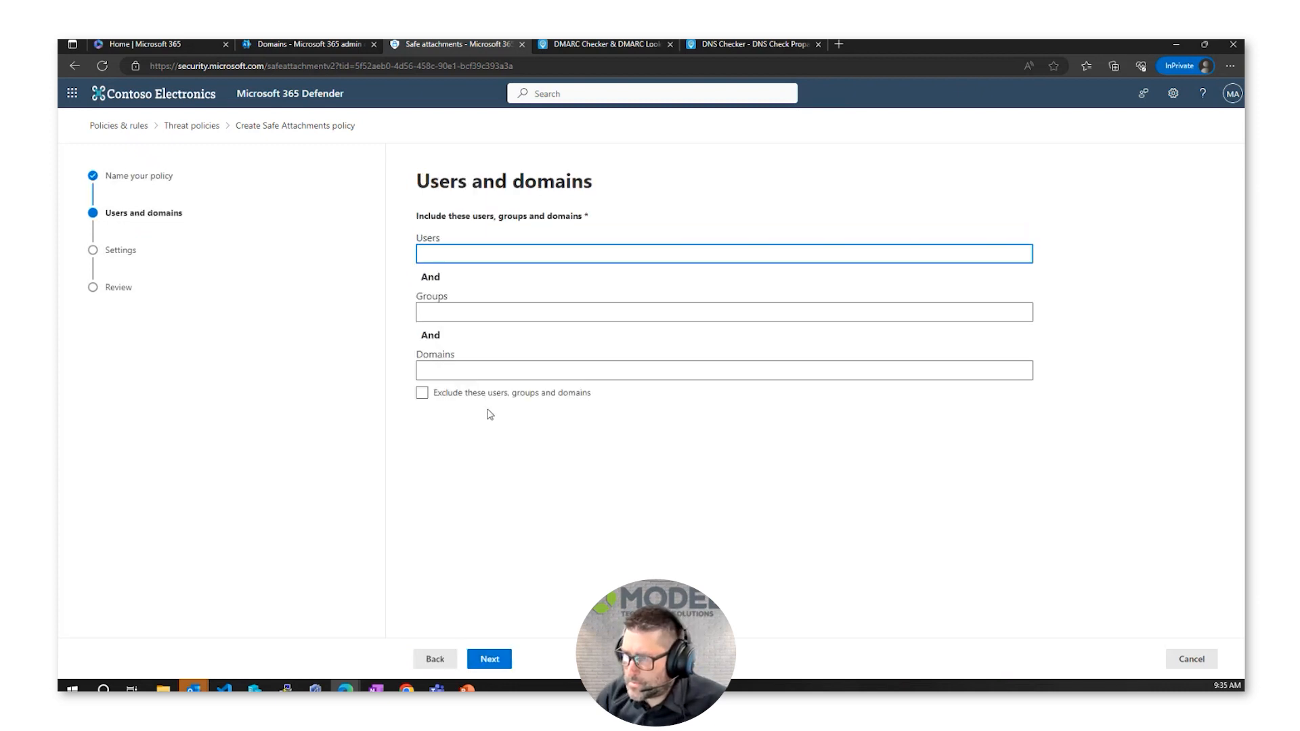
Step: Include the domain M365x12770550.onmicrosoft.com in the Safe Attachments policy and continue to its settings
click(478, 369)
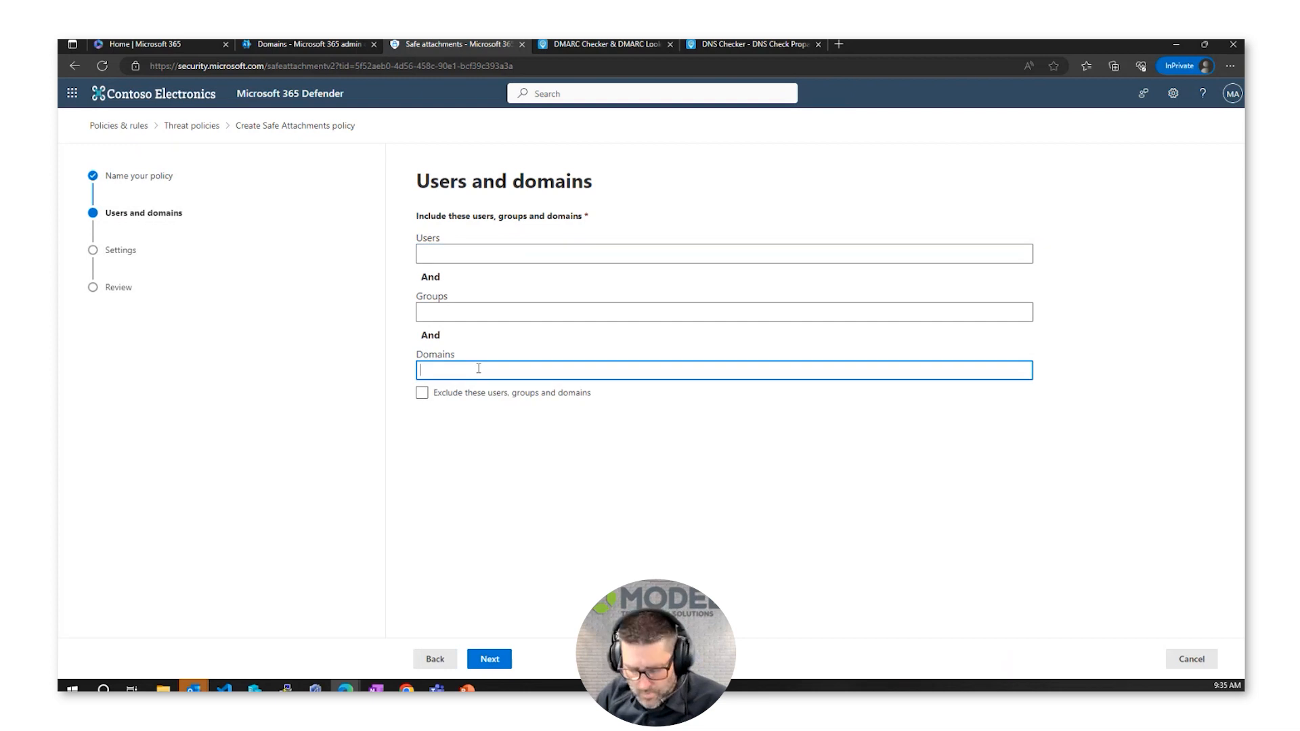
text(m)
click(471, 428)
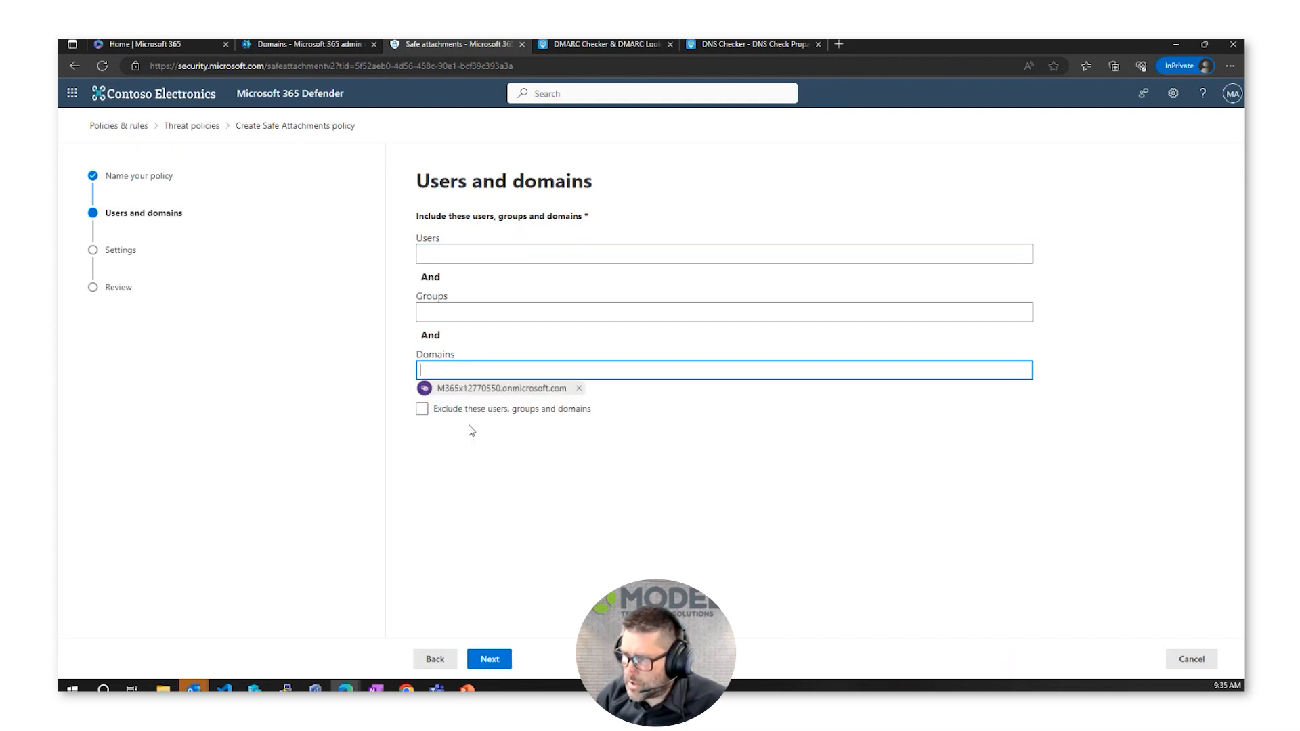
click(486, 660)
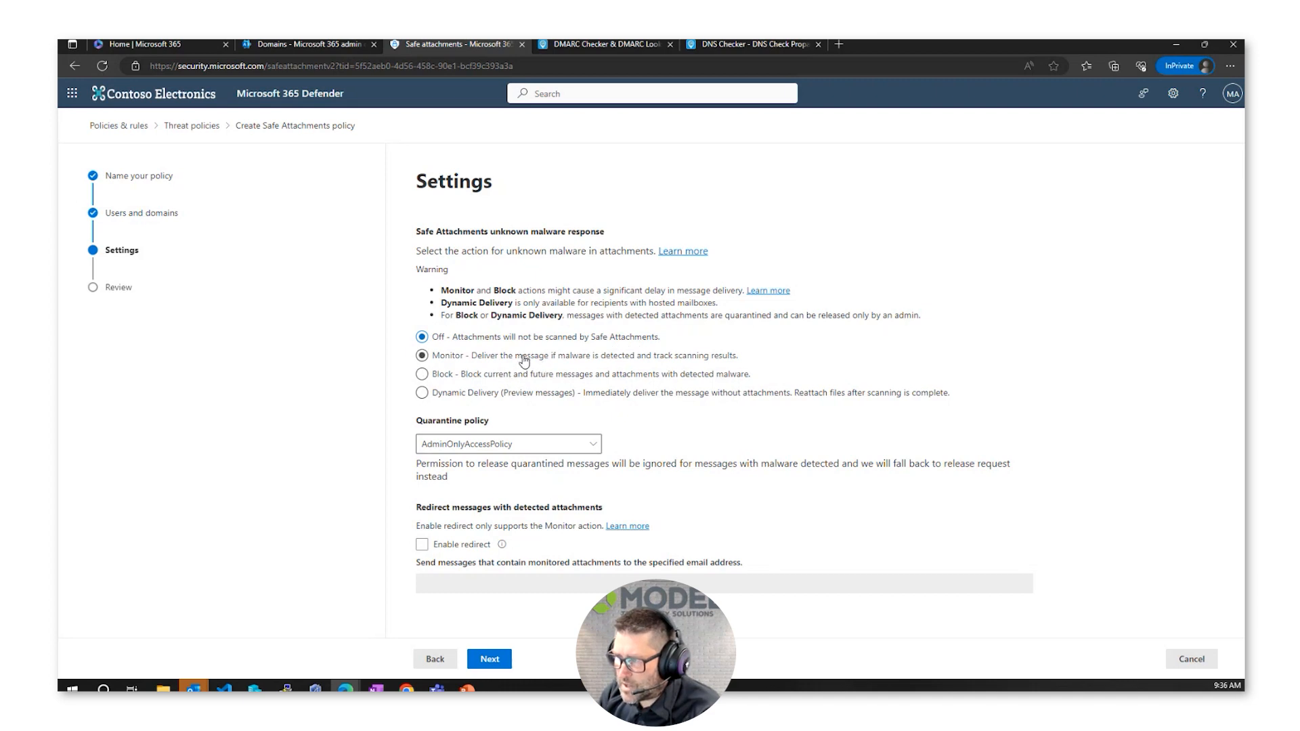
Step: Set the unknown malware response to Monitor, keep AdminOnlyAccessPolicy as the quarantine policy, and submit the Safe Attachments policy
click(523, 360)
click(542, 443)
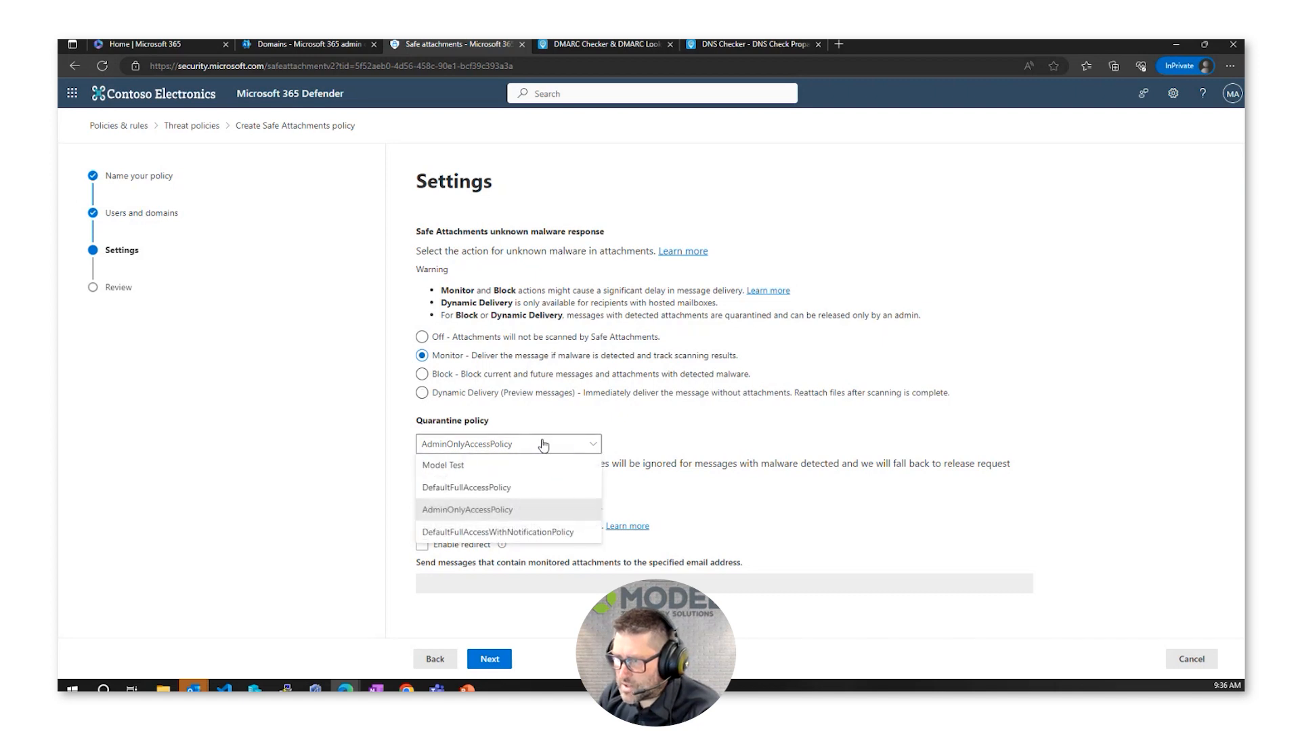
click(687, 434)
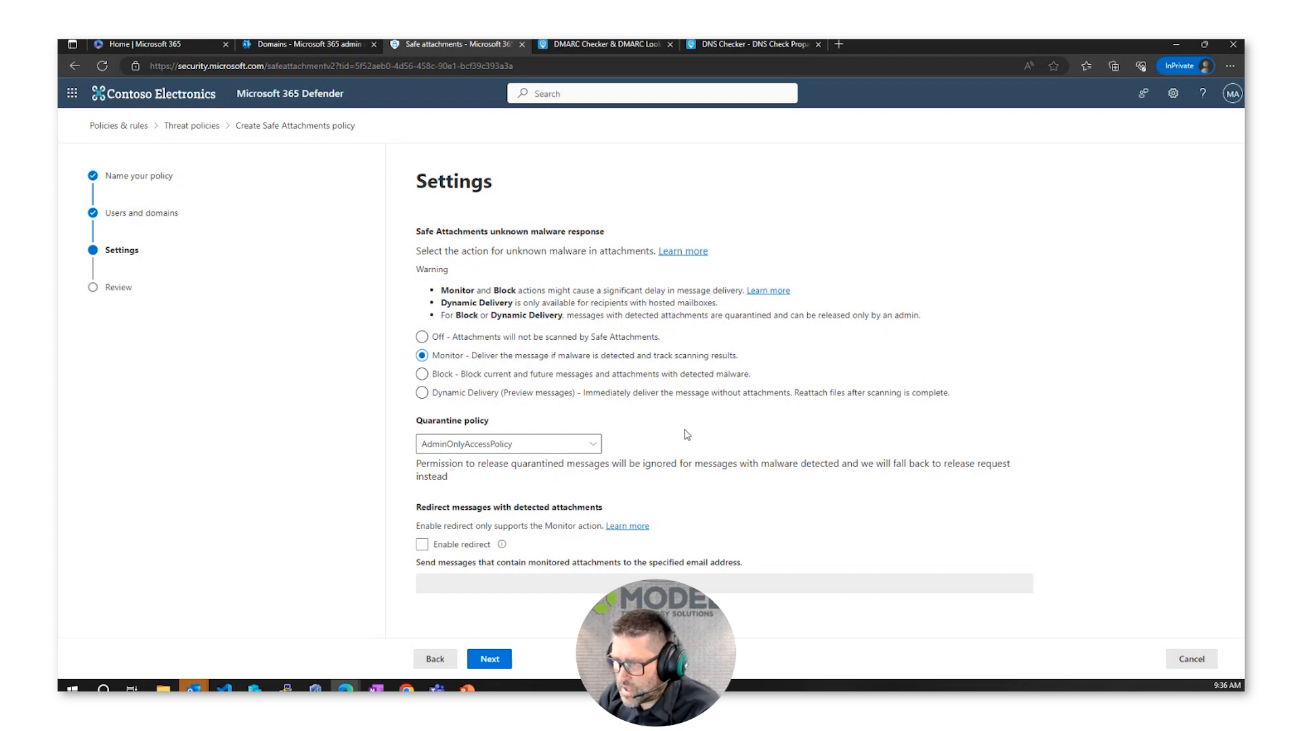
click(490, 659)
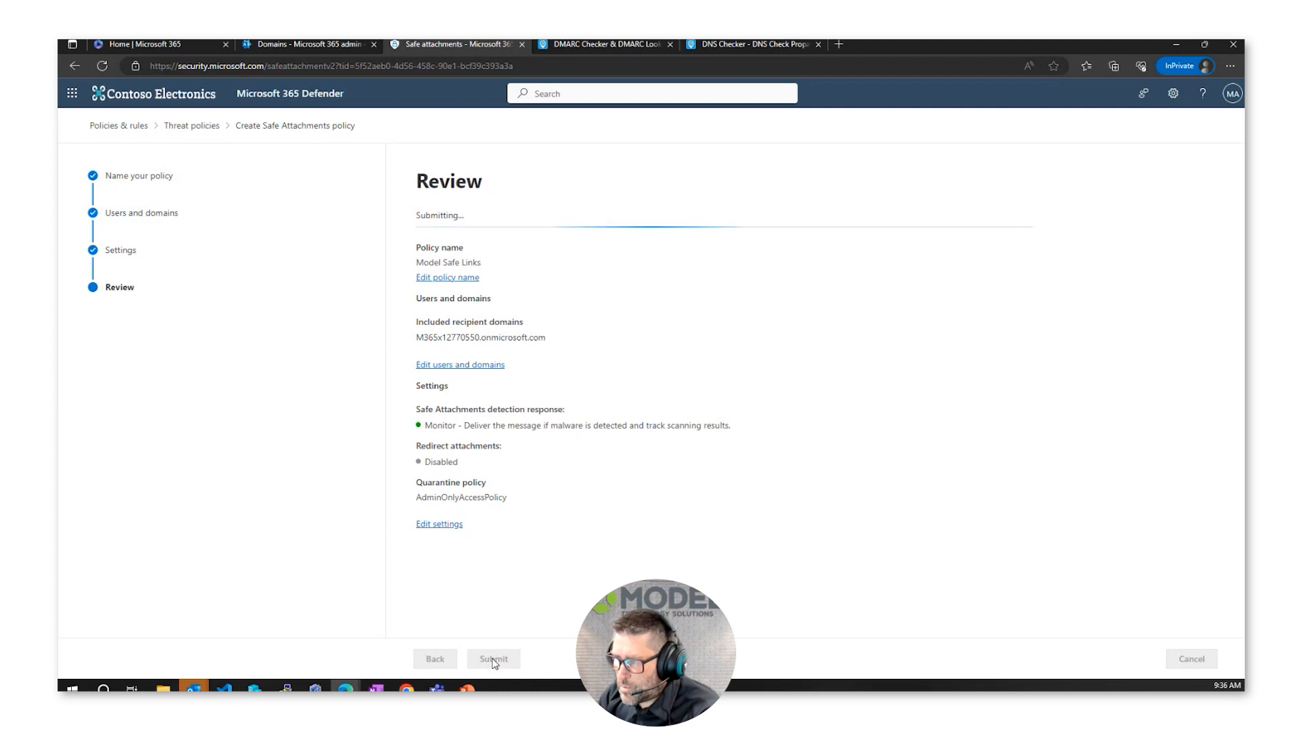
click(436, 658)
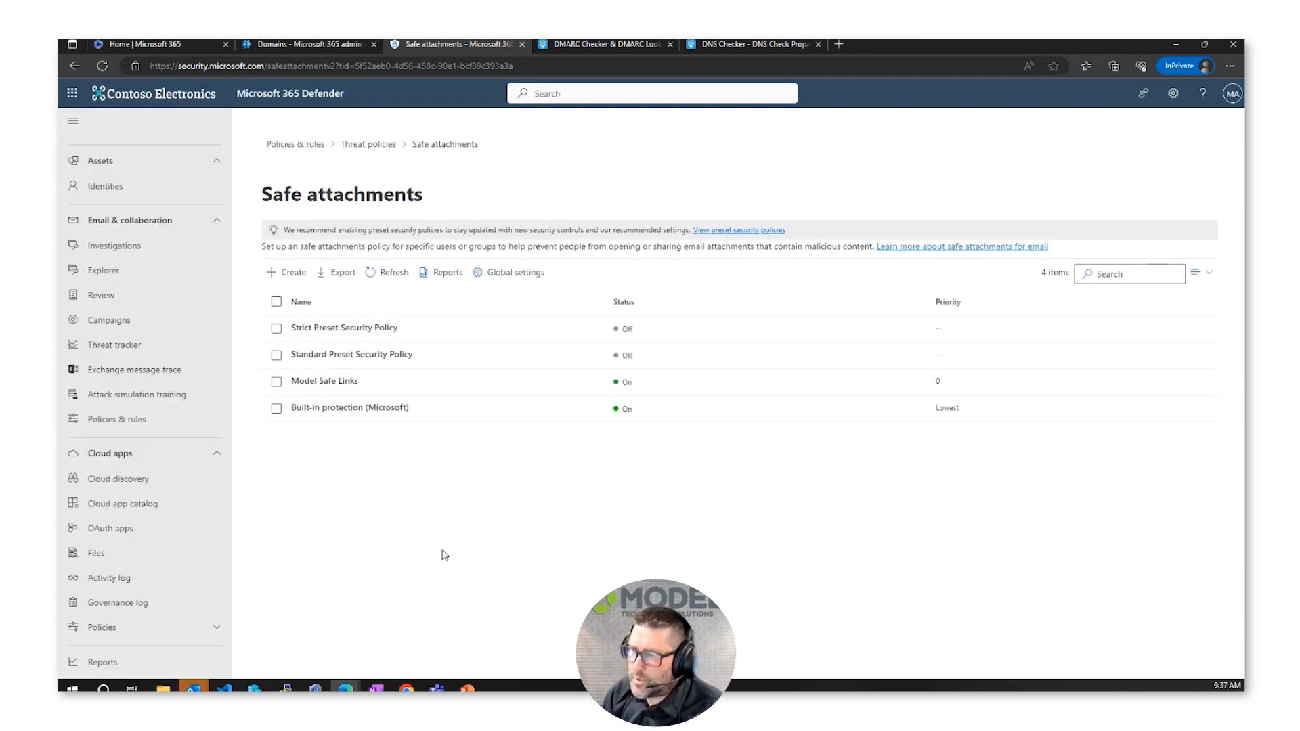
Step: Return to the threat policies and open the anti-malware policies
click(365, 146)
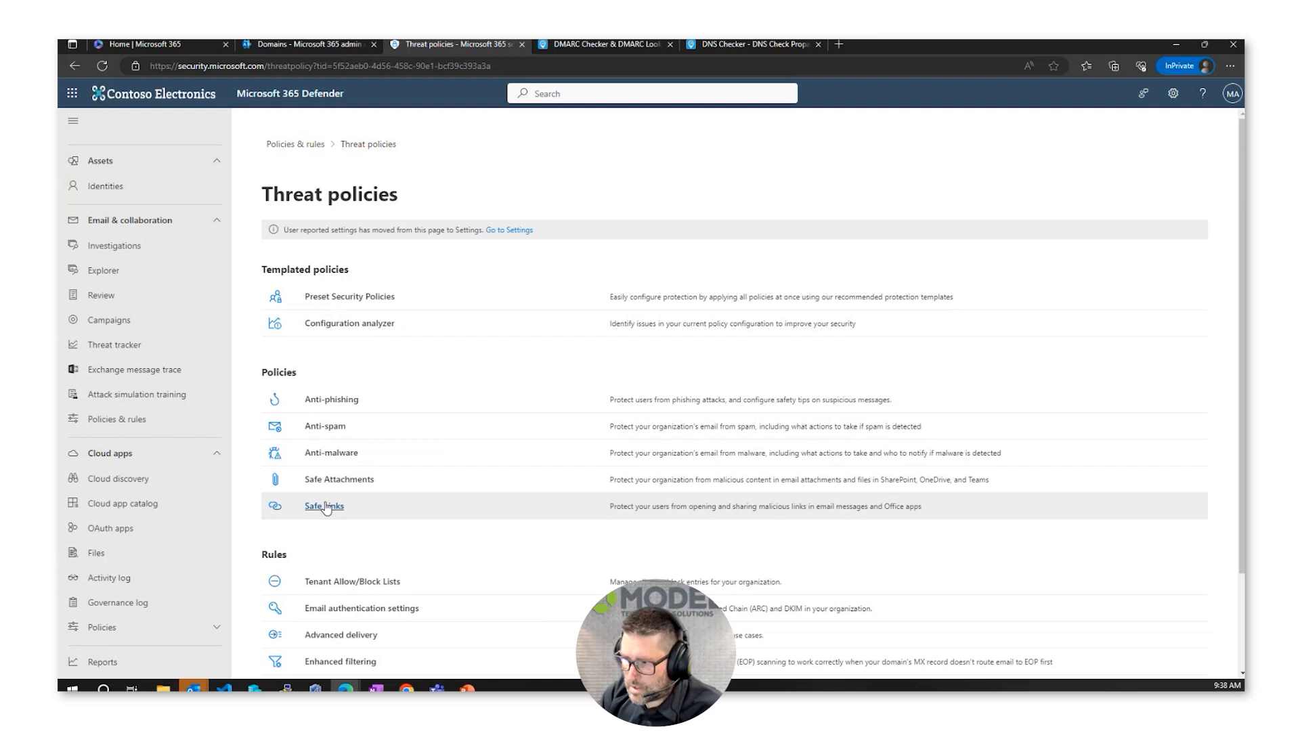
click(340, 455)
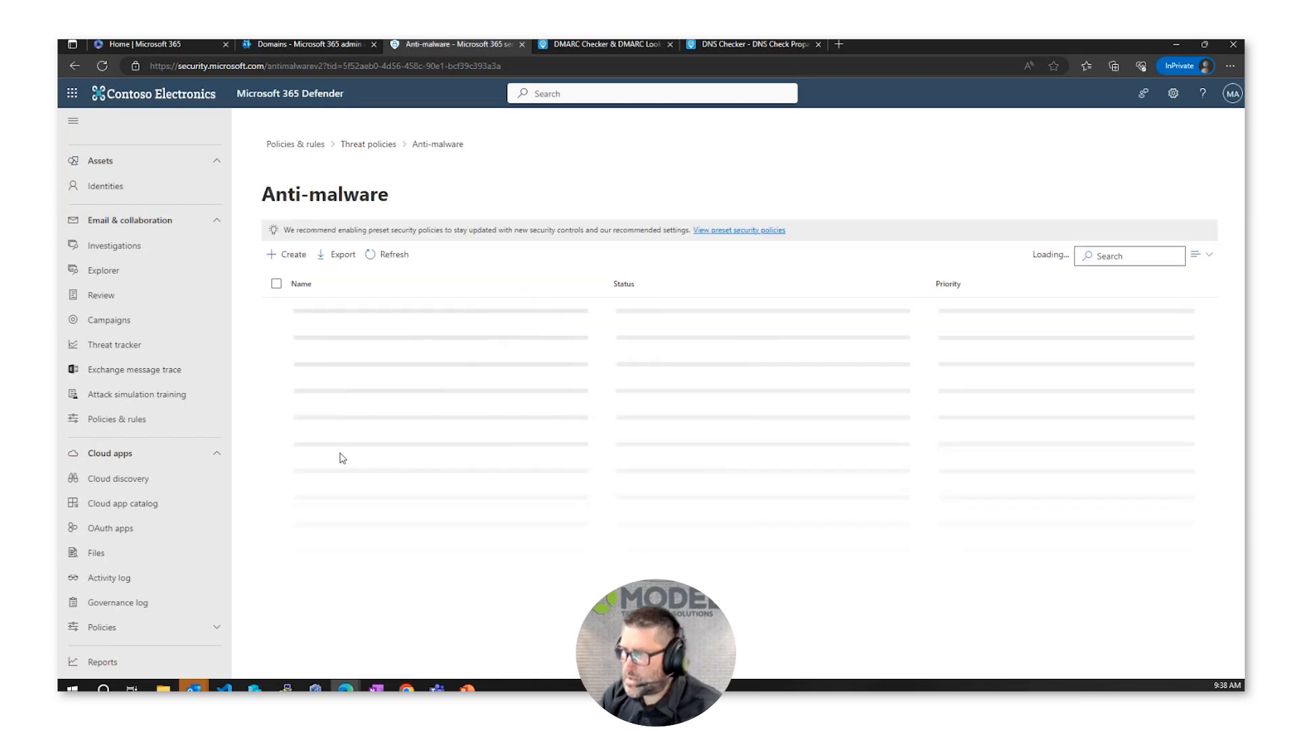
Step: Create and submit the anti-malware policy Model Anti Malware for M365x12770550.onmicrosoft.com, with the common attachments filter and zero-hour auto purge for malware enabled
click(292, 255)
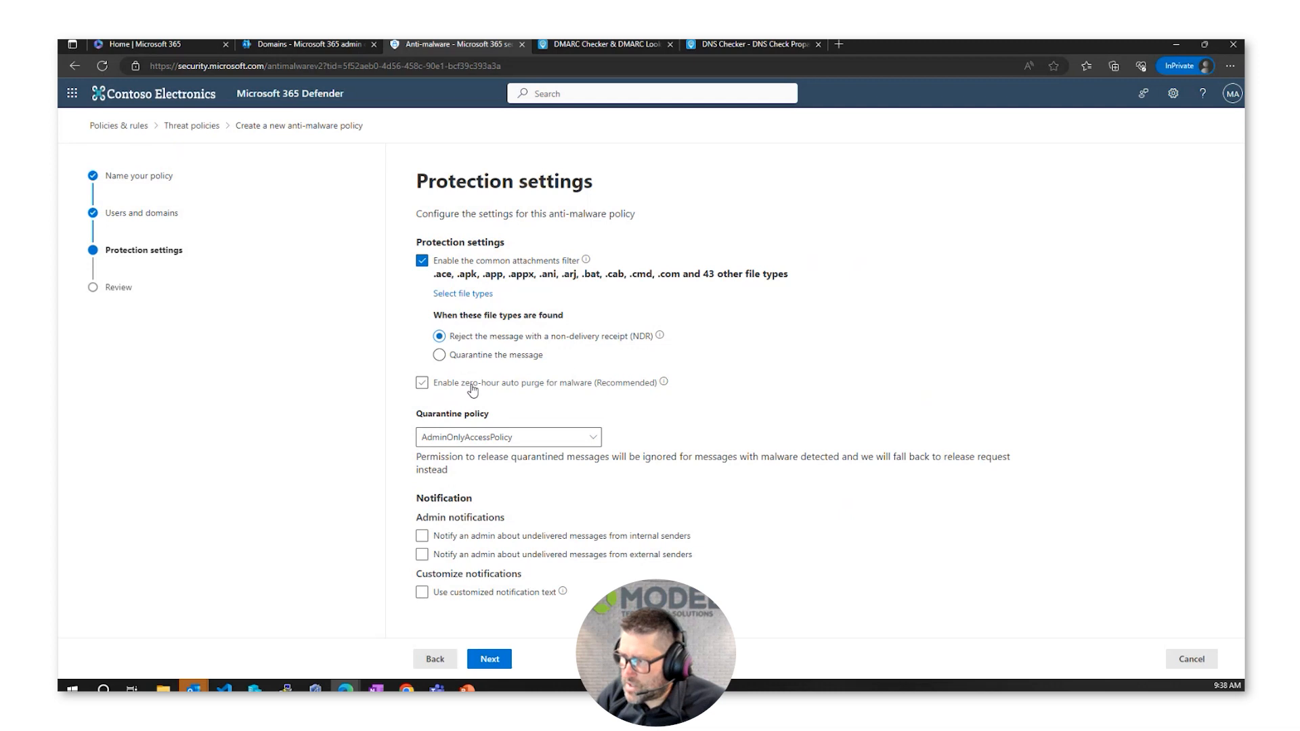
click(429, 383)
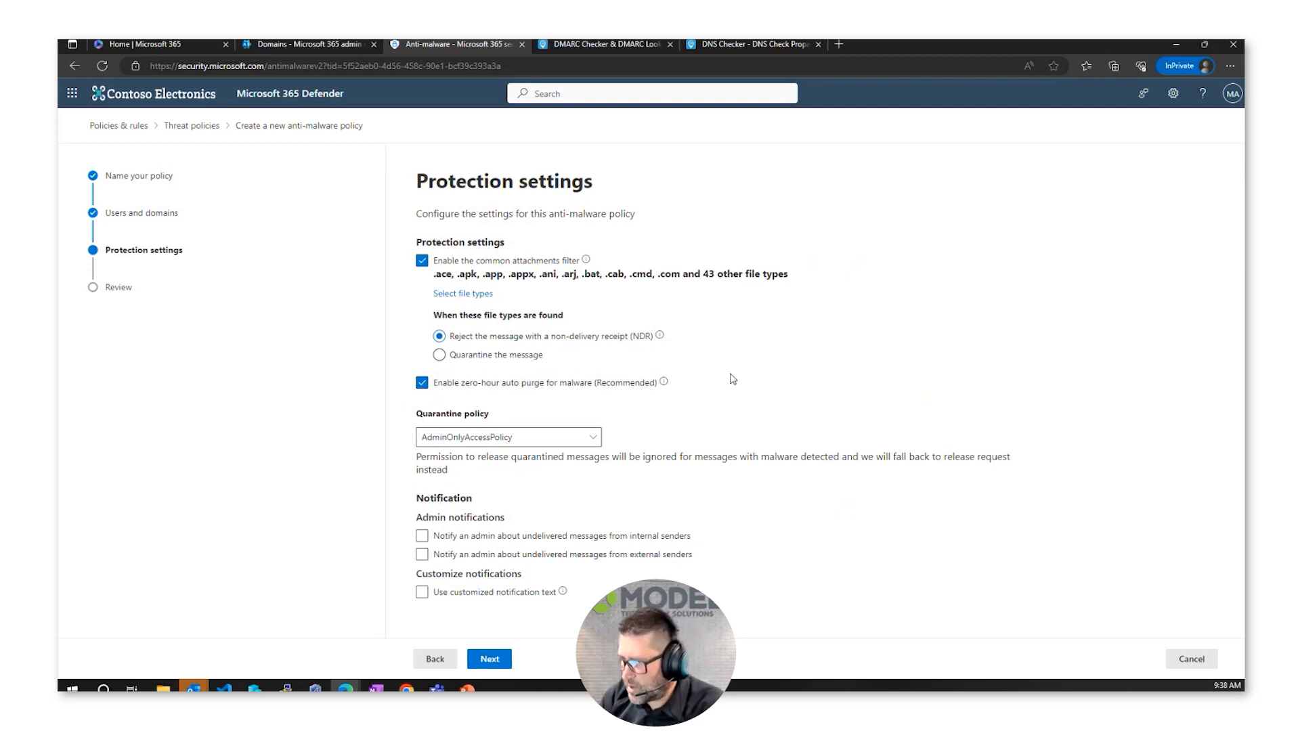
click(501, 661)
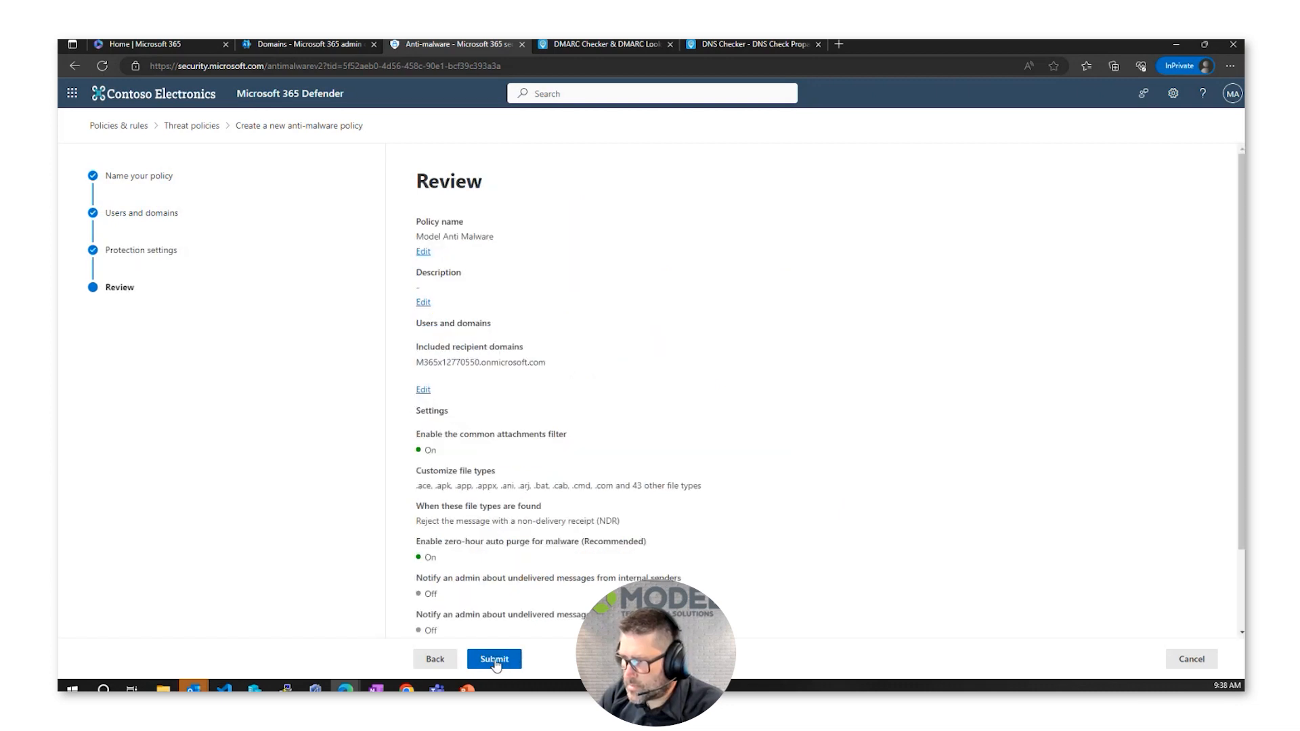
click(495, 660)
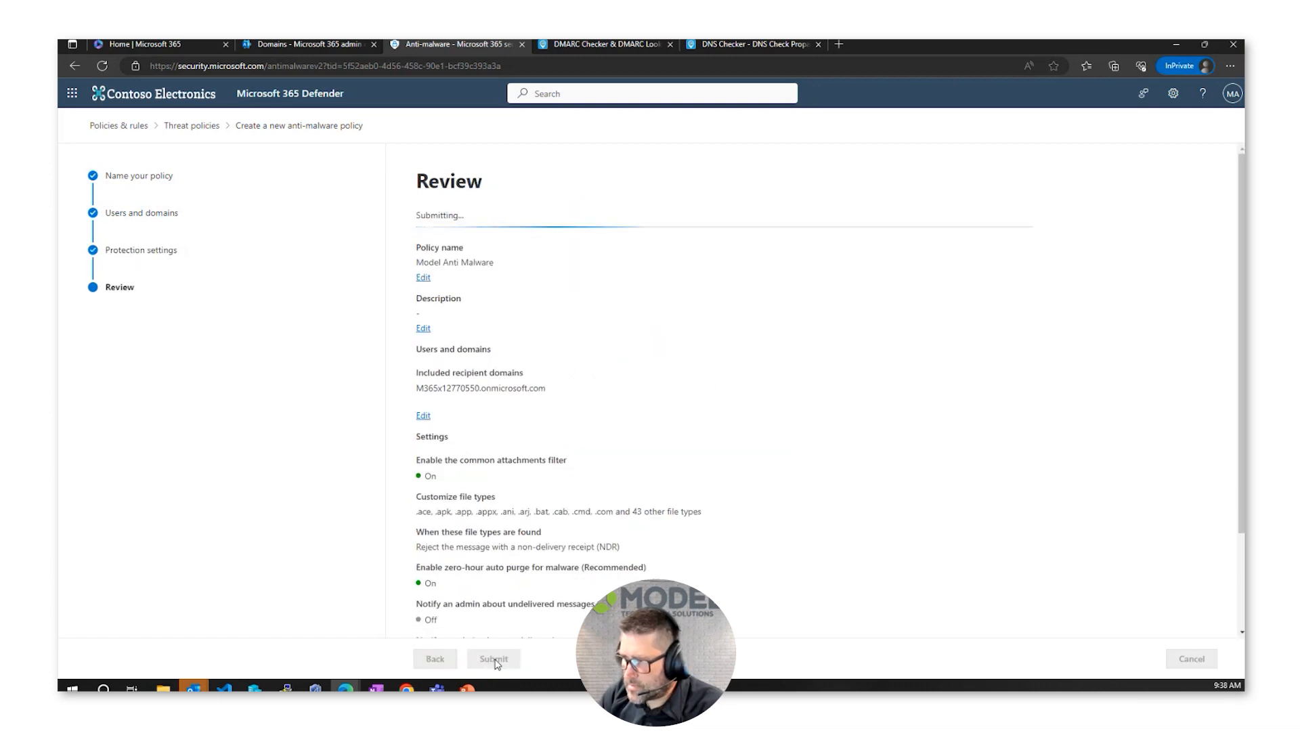
click(437, 659)
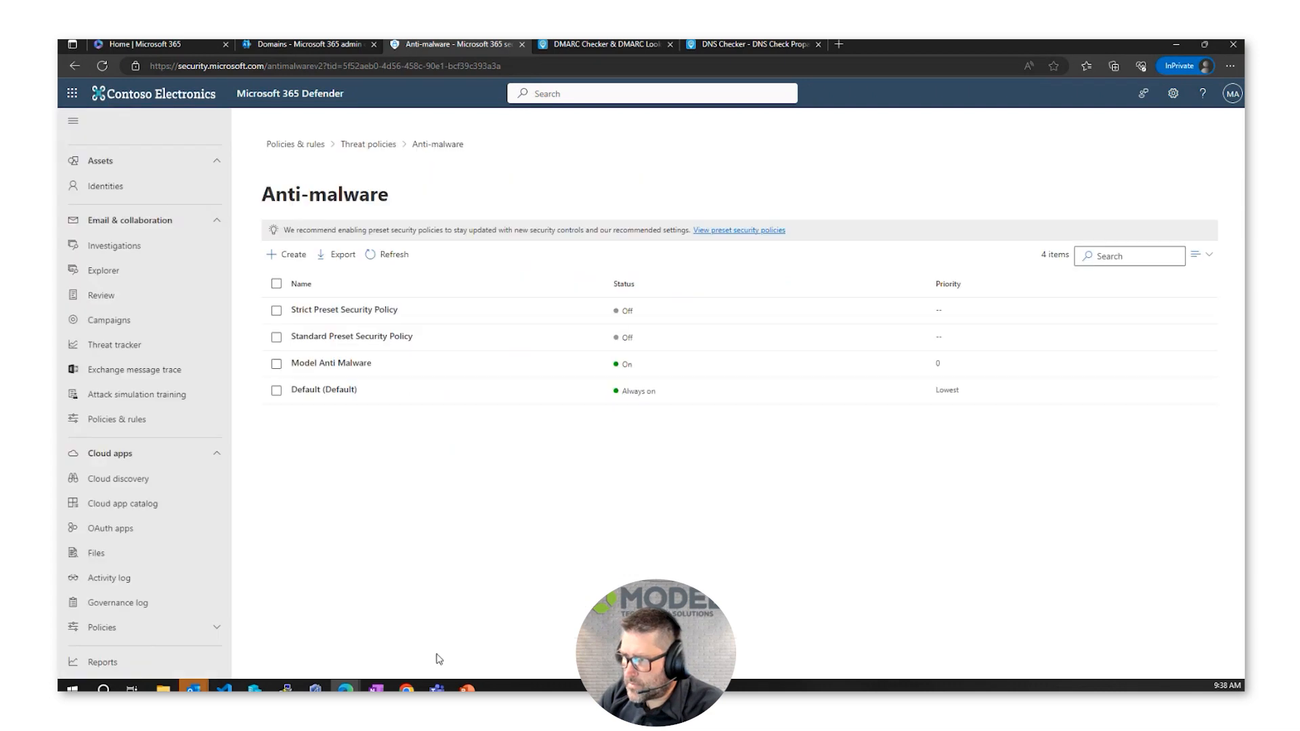
Step: Review the details of the Model Anti Malware policy and open its protection settings for editing
click(397, 367)
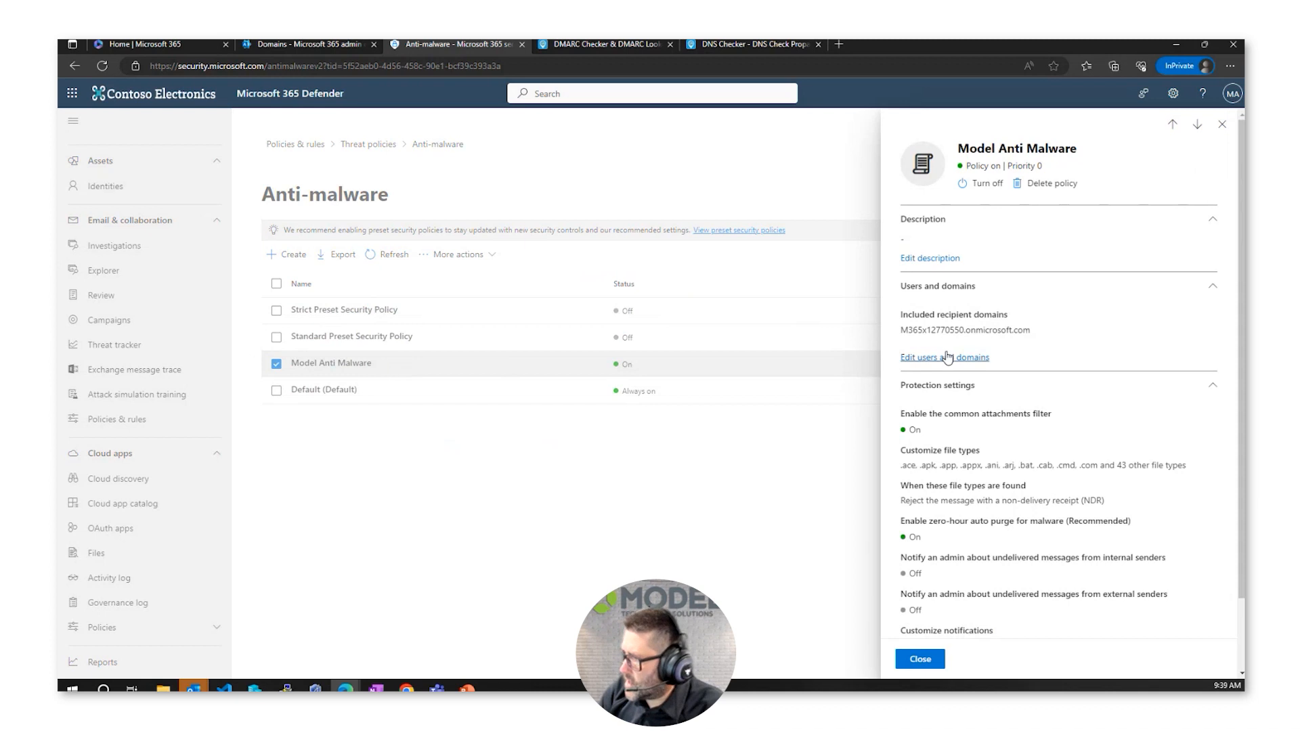
scroll(1032, 392, down, 2)
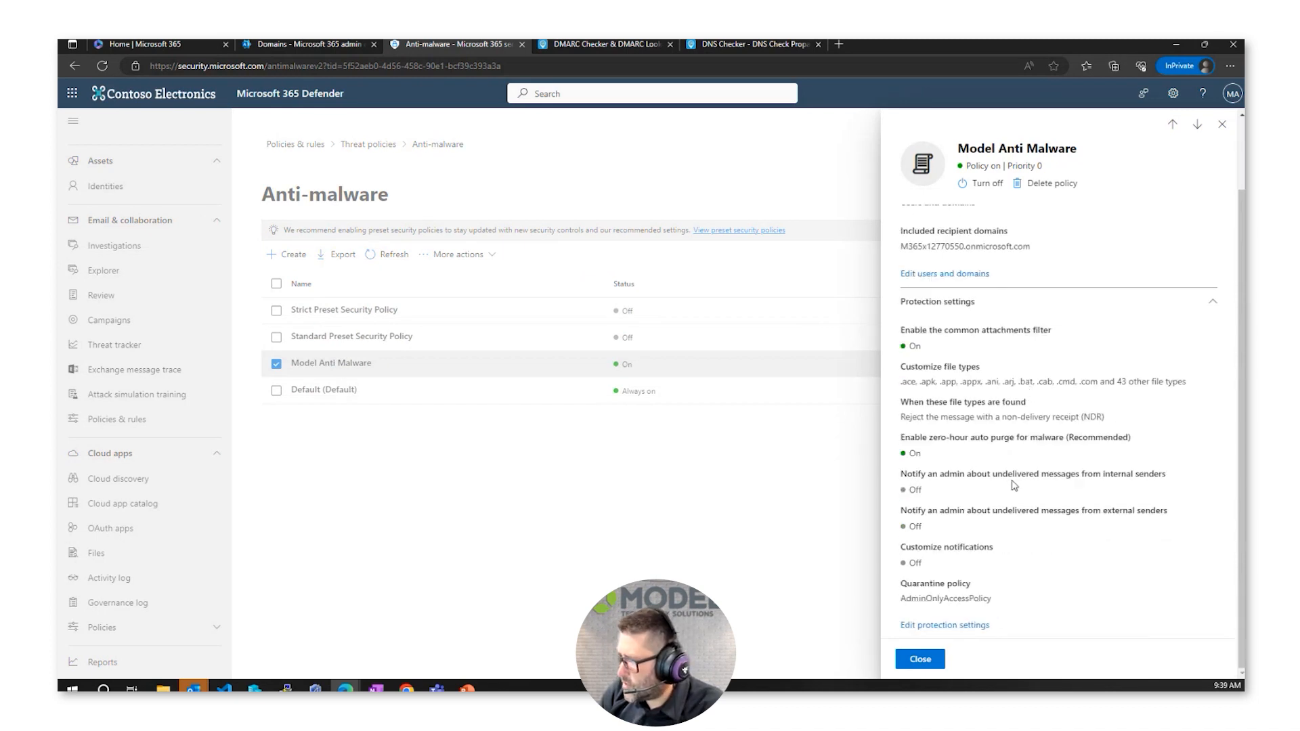
click(962, 626)
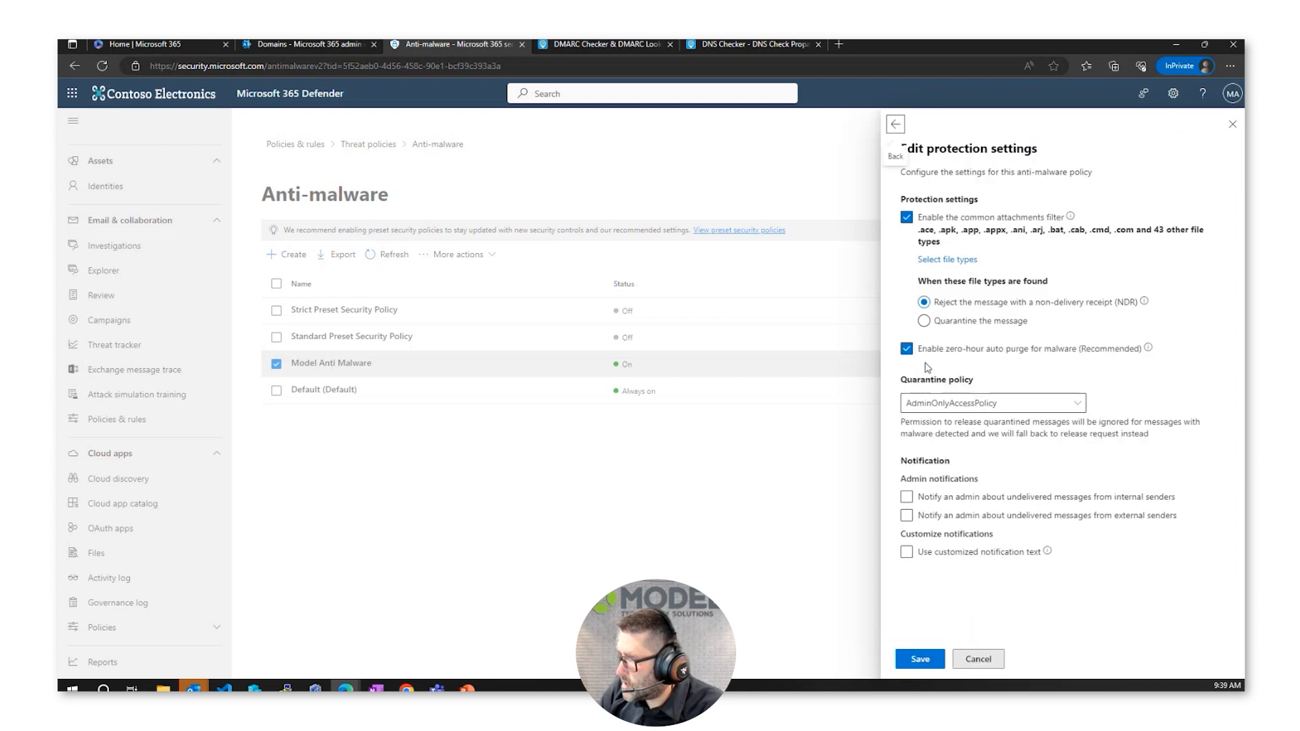